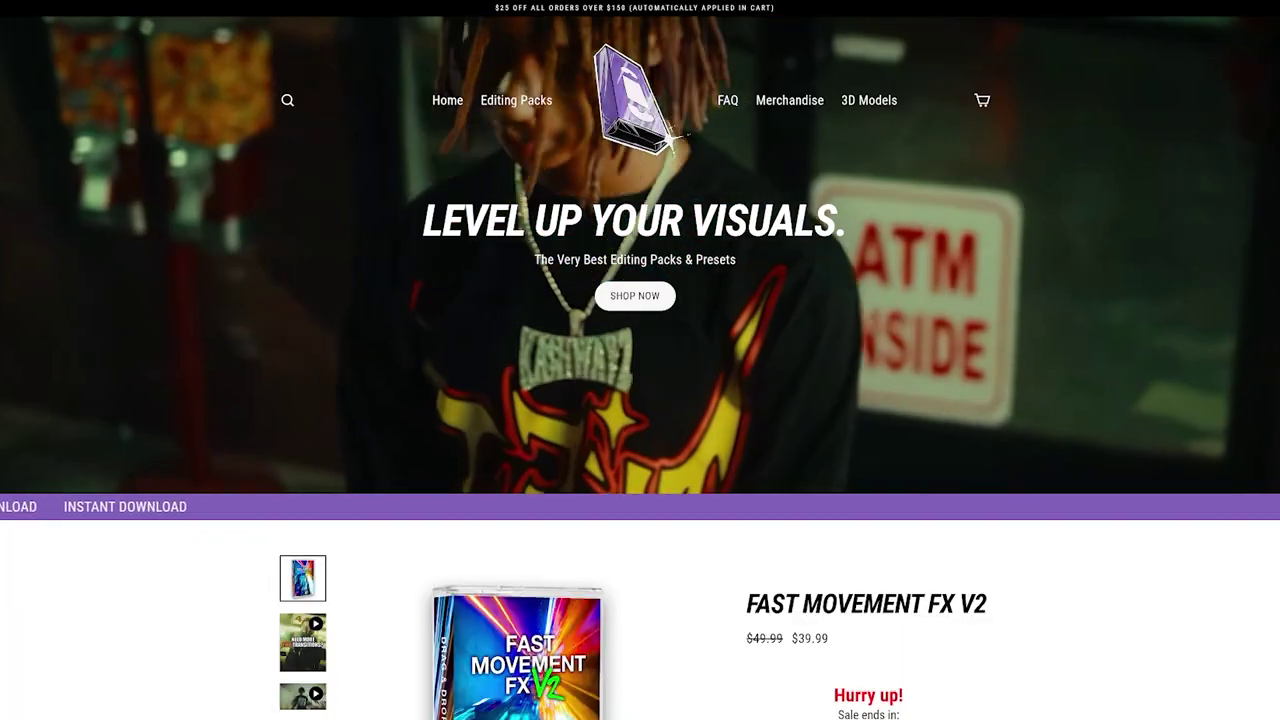
Step: Browse the editing pack store, opening the Slow Shutter Preset and 3D Nature FX product pages
{"action": "scroll", "coordinate": [640, 360], "scroll_direction": "down", "scroll_amount": 4}
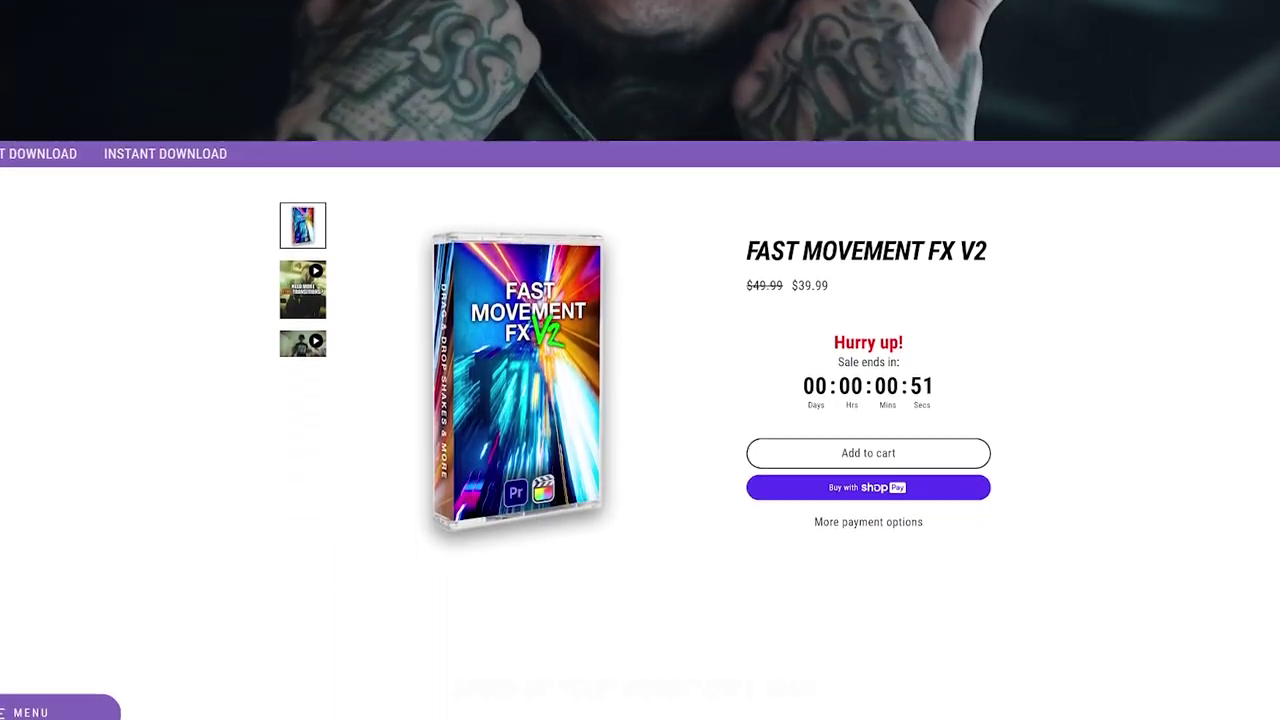
{"action": "scroll", "coordinate": [640, 360], "scroll_direction": "down", "scroll_amount": 6}
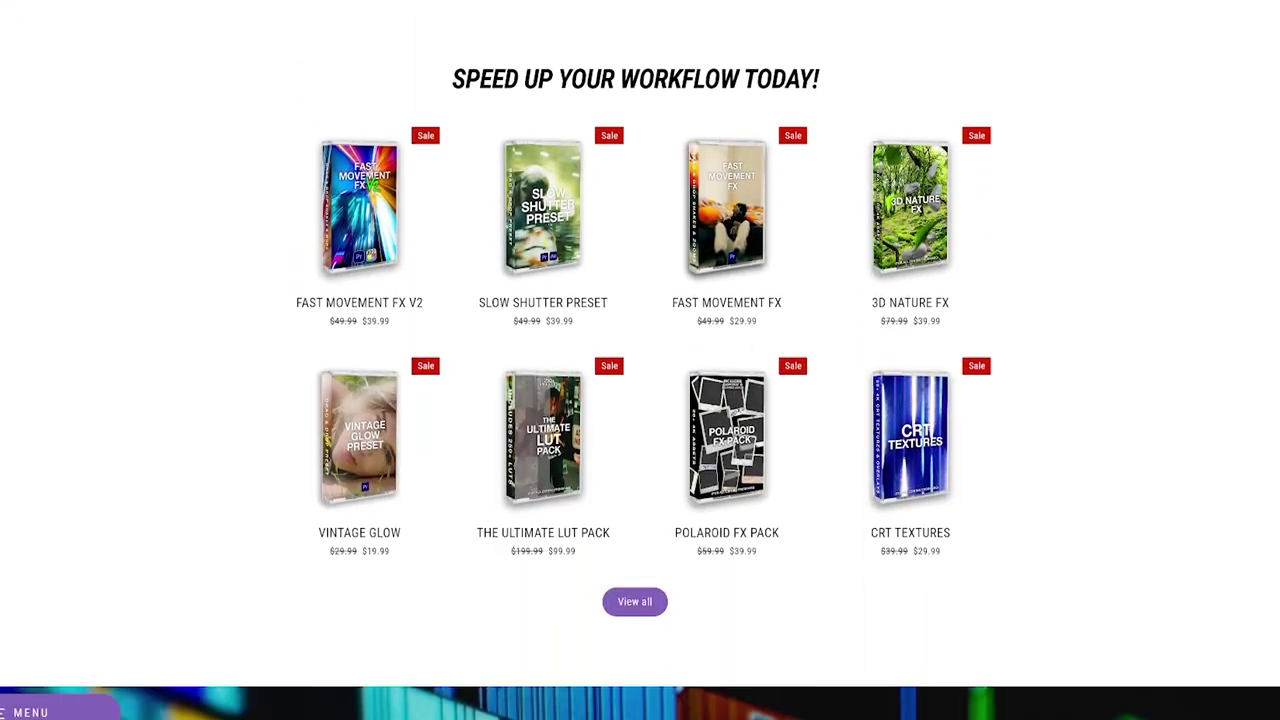
{"action": "left_click", "coordinate": [594, 243]}
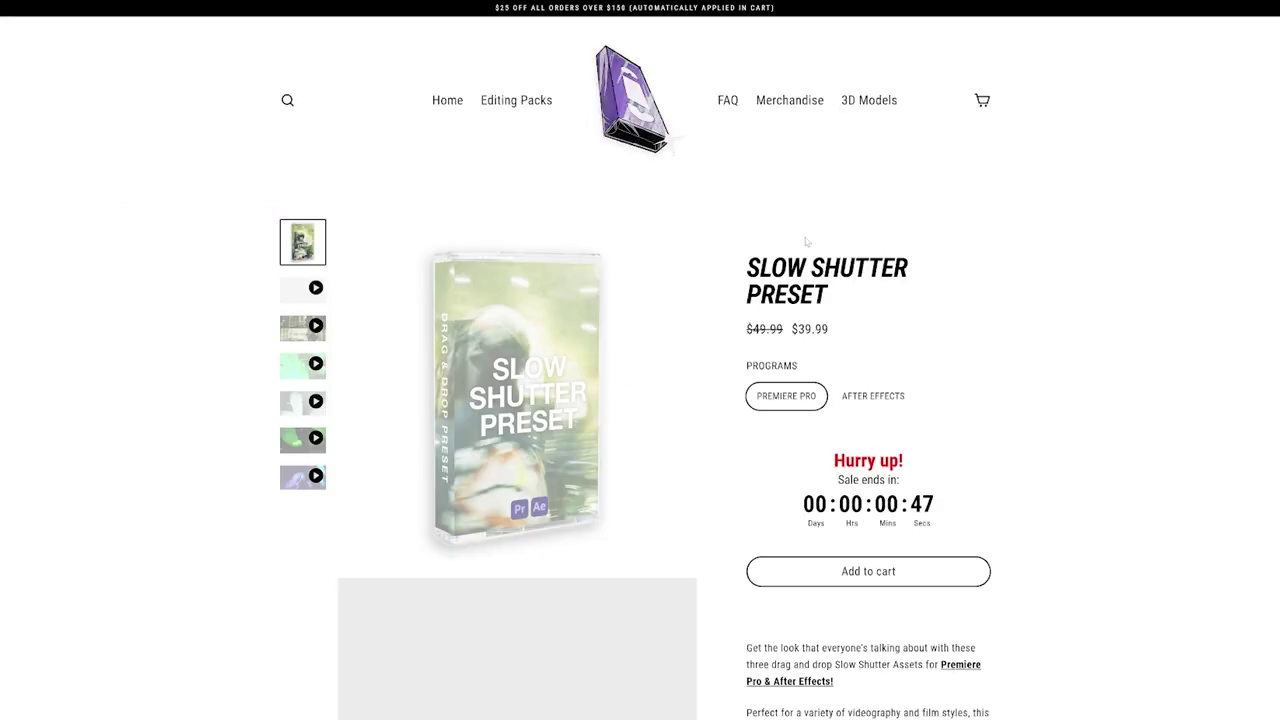
{"action": "scroll", "coordinate": [736, 390], "scroll_direction": "down", "scroll_amount": 1}
{"action": "scroll", "coordinate": [736, 390], "scroll_direction": "down", "scroll_amount": 1}
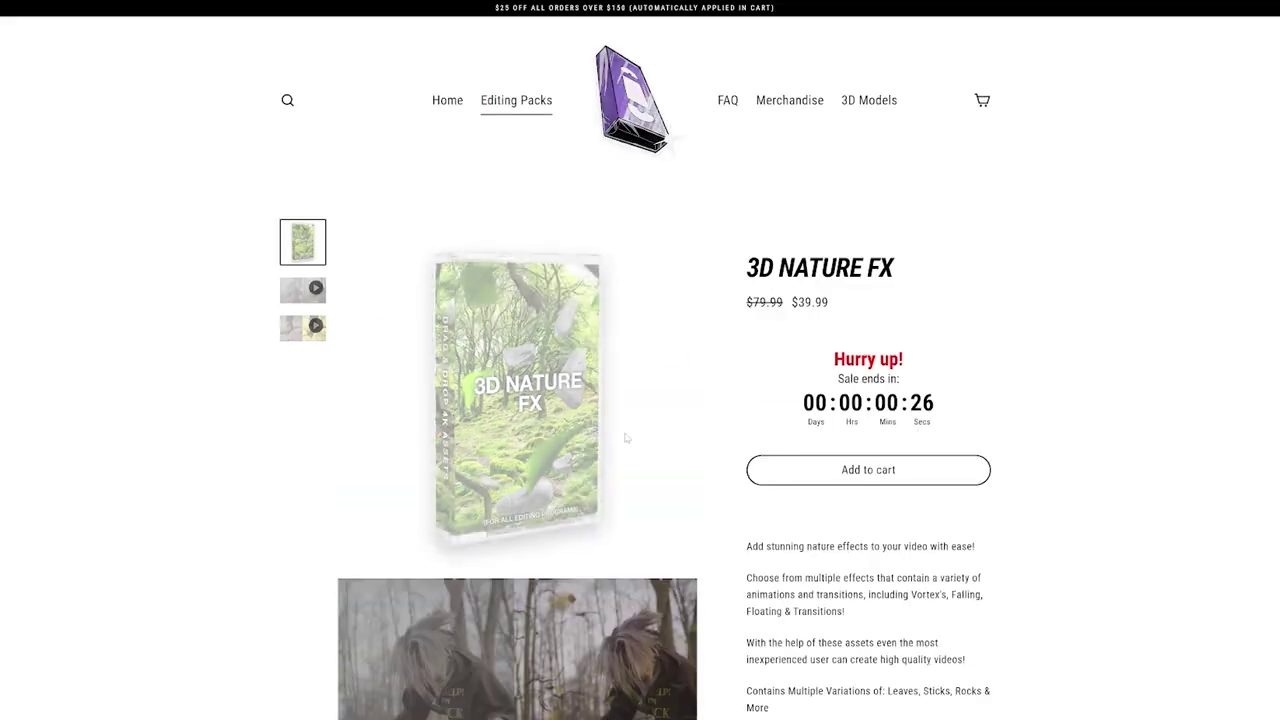
{"action": "scroll", "coordinate": [549, 405], "scroll_direction": "down", "scroll_amount": 2}
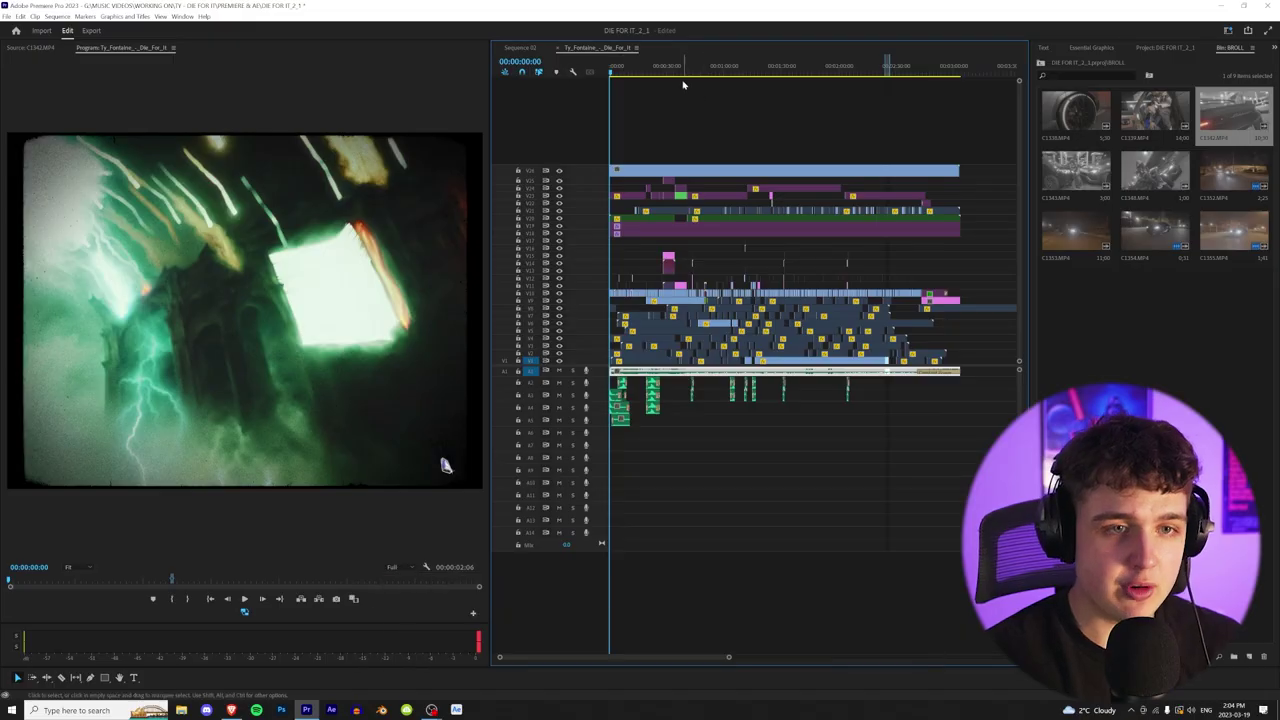
Step: Switch to Premiere Pro and review the first 18 seconds of the music video sequence, returning to its start
{"action": "left_click", "coordinate": [681, 78]}
{"action": "mouse_move", "coordinate": [706, 70]}
{"action": "left_mouse_down"}
{"action": "mouse_move", "coordinate": [760, 68]}
{"action": "mouse_move", "coordinate": [723, 68]}
{"action": "left_mouse_up"}
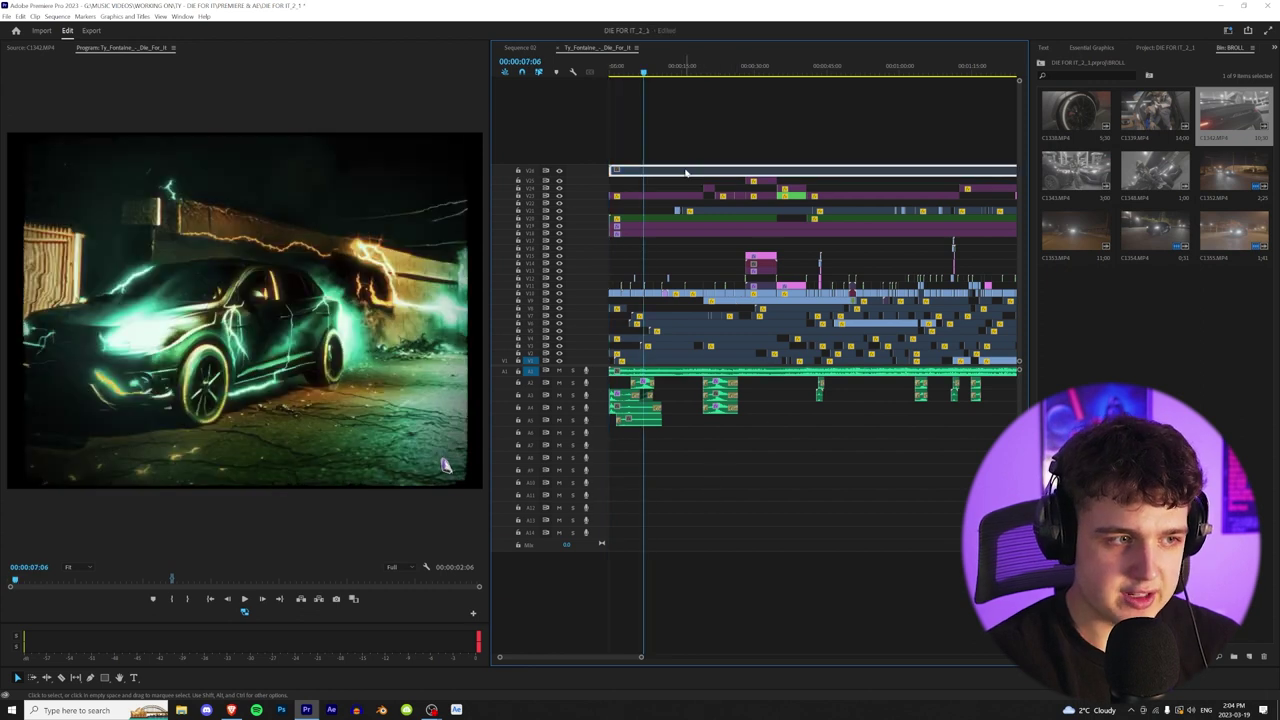
{"action": "key", "text": "space"}
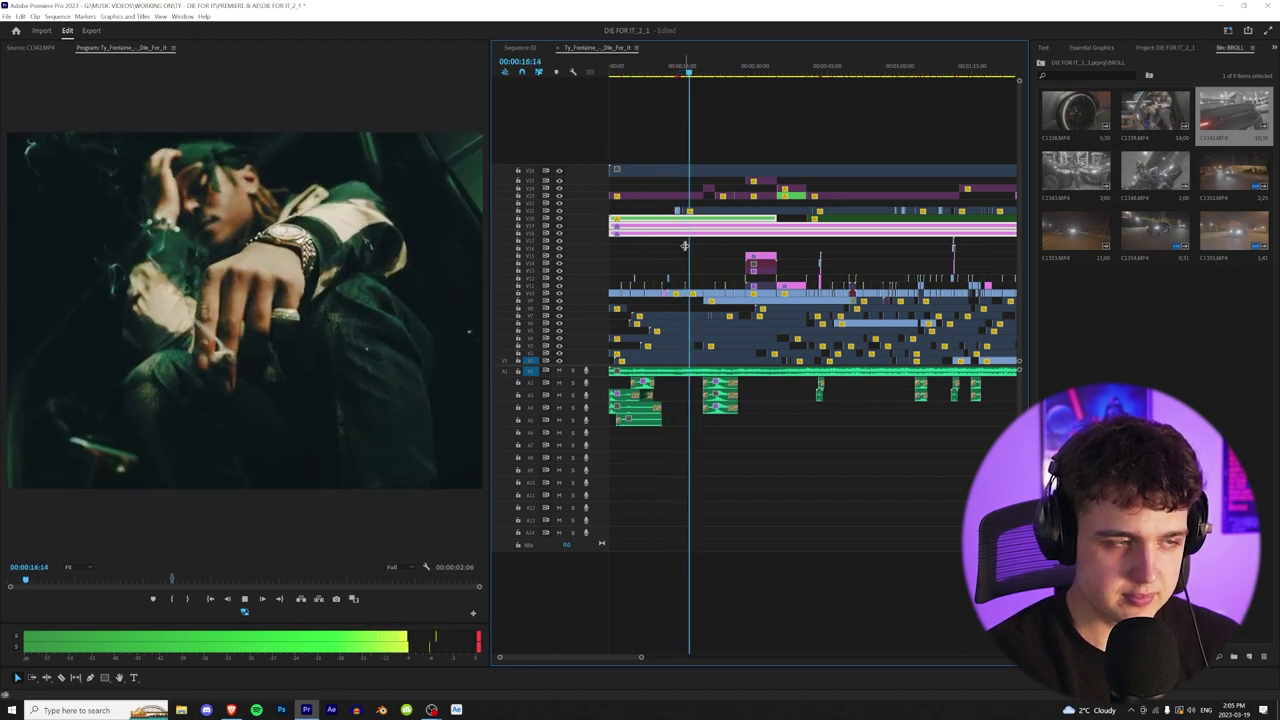
{"action": "key", "text": "space"}
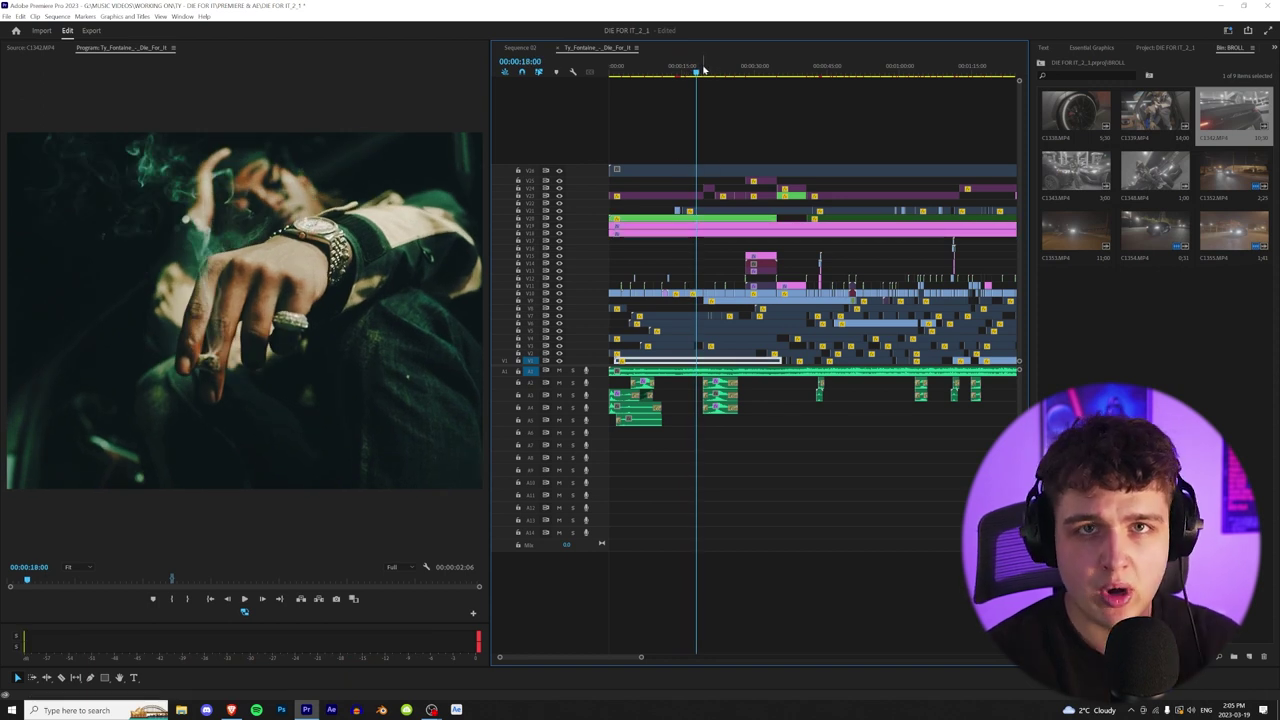
{"action": "key", "text": "Home"}
{"action": "key", "text": "space"}
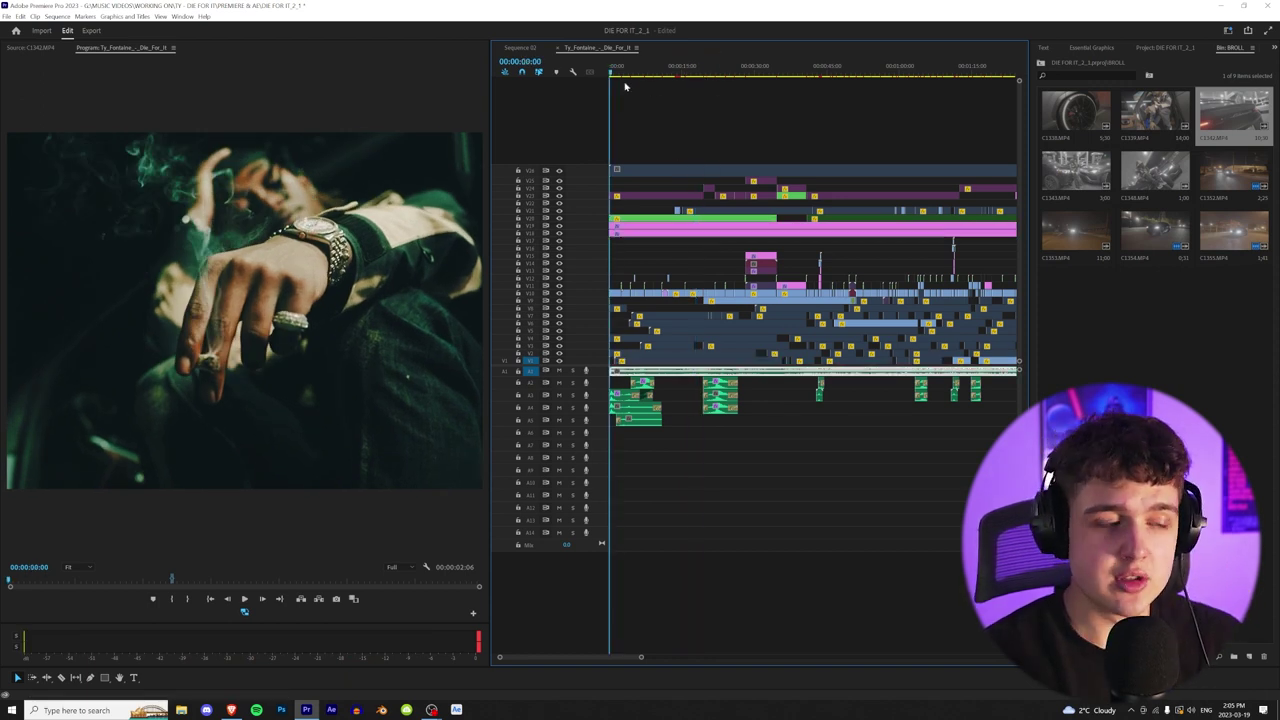
{"action": "left_click_drag", "start_coordinate": [619, 70], "coordinate": [627, 74]}
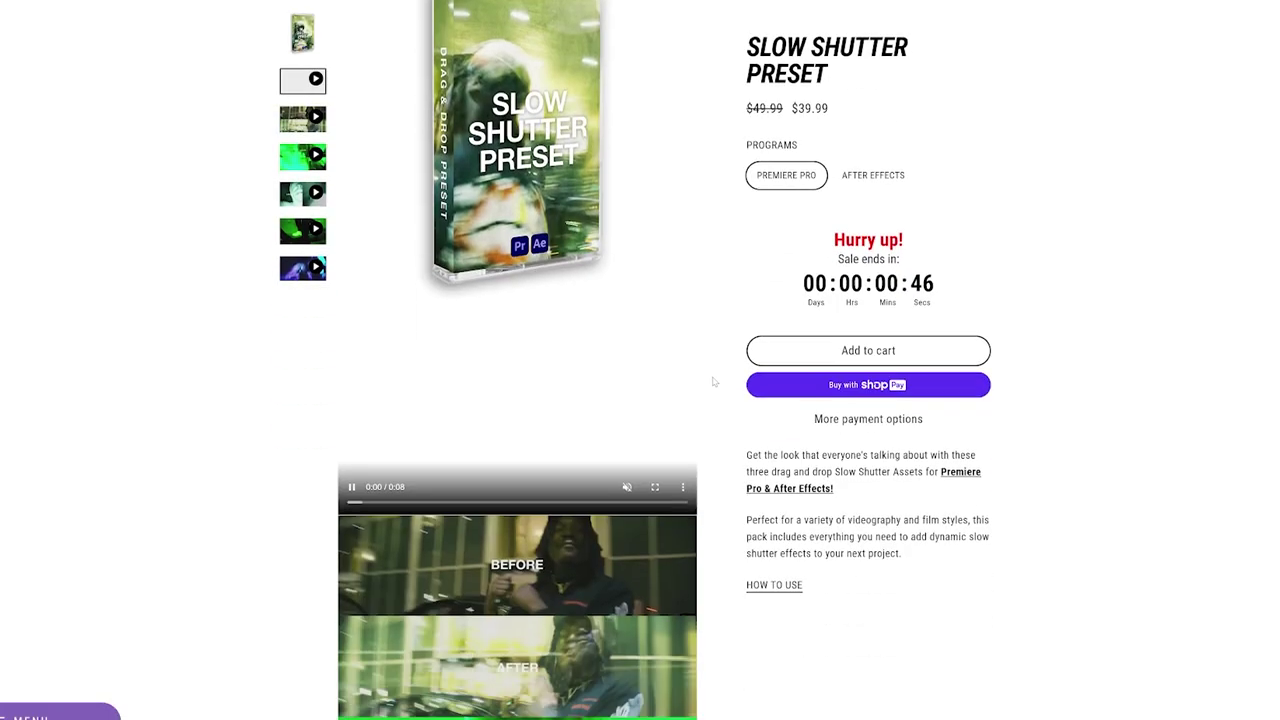
Step: Look over the Slow Shutter Preset product page in the web store
{"action": "scroll", "coordinate": [558, 365], "scroll_direction": "down", "scroll_amount": 5}
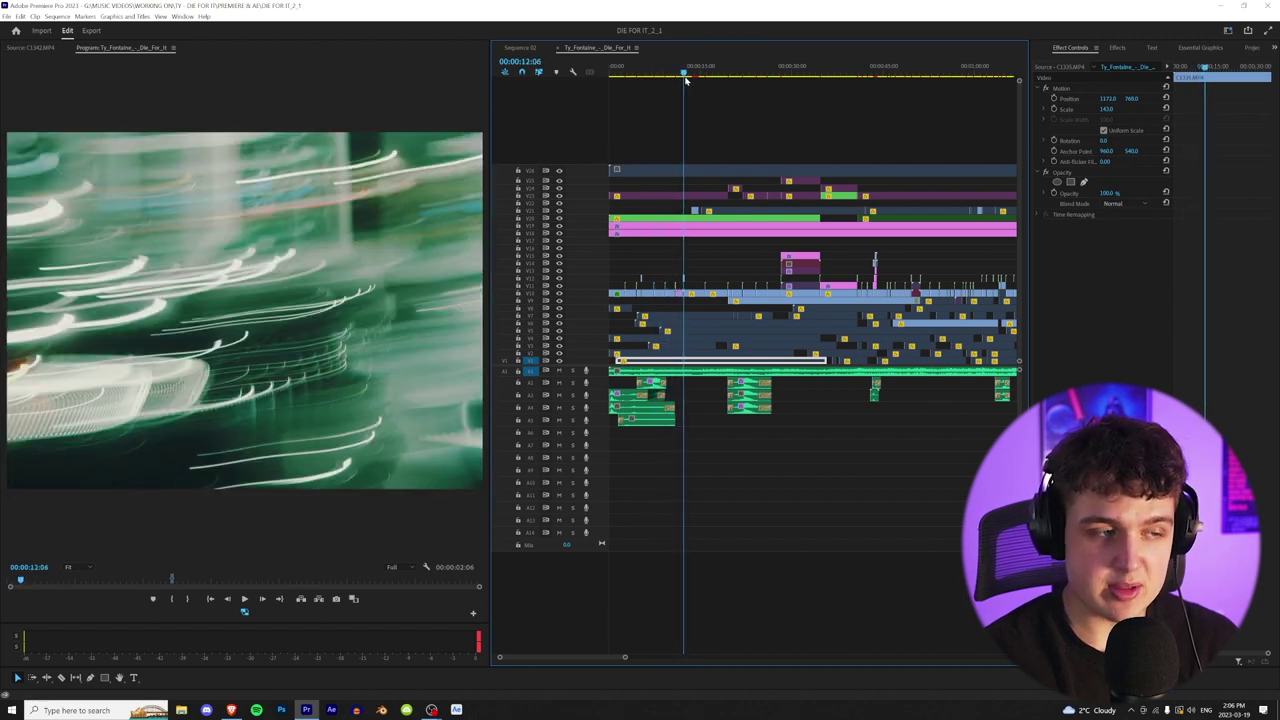
Step: Play the sequence from about 00:00:12:18 to 00:00:17:10 to review the shoe and hand shots
{"action": "key", "text": "="}
{"action": "key", "text": "="}
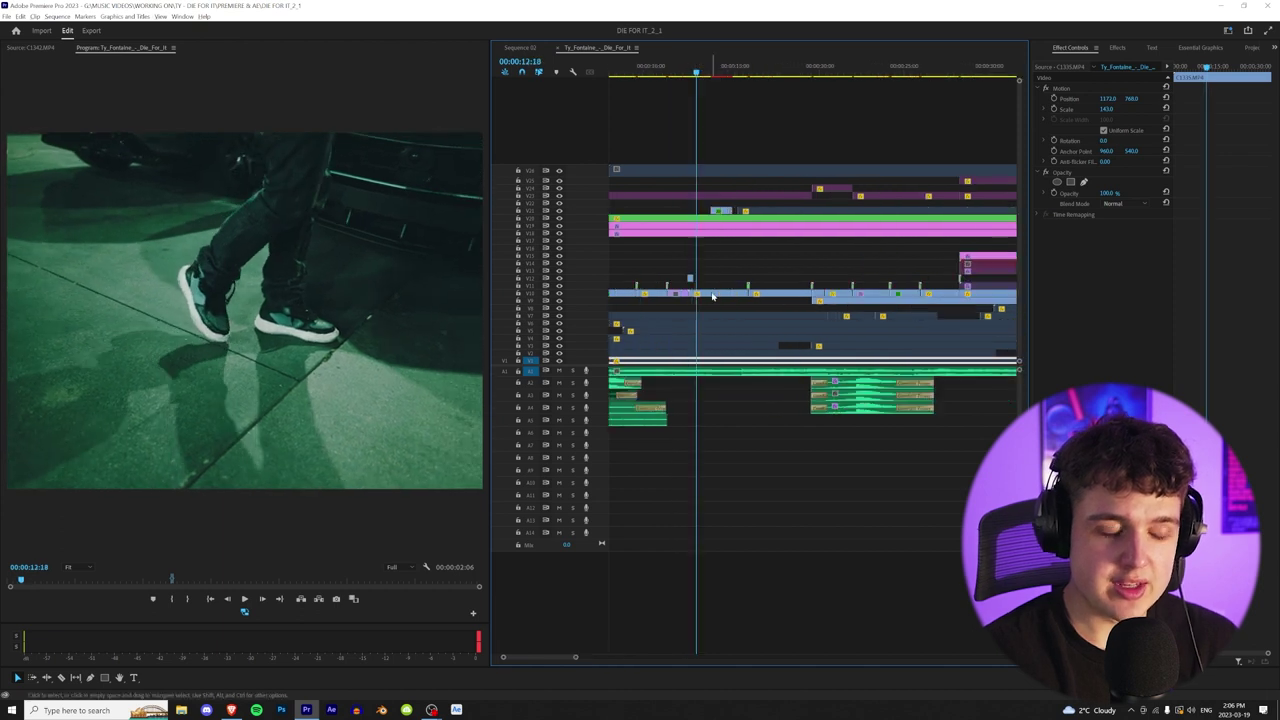
{"action": "key", "text": "space"}
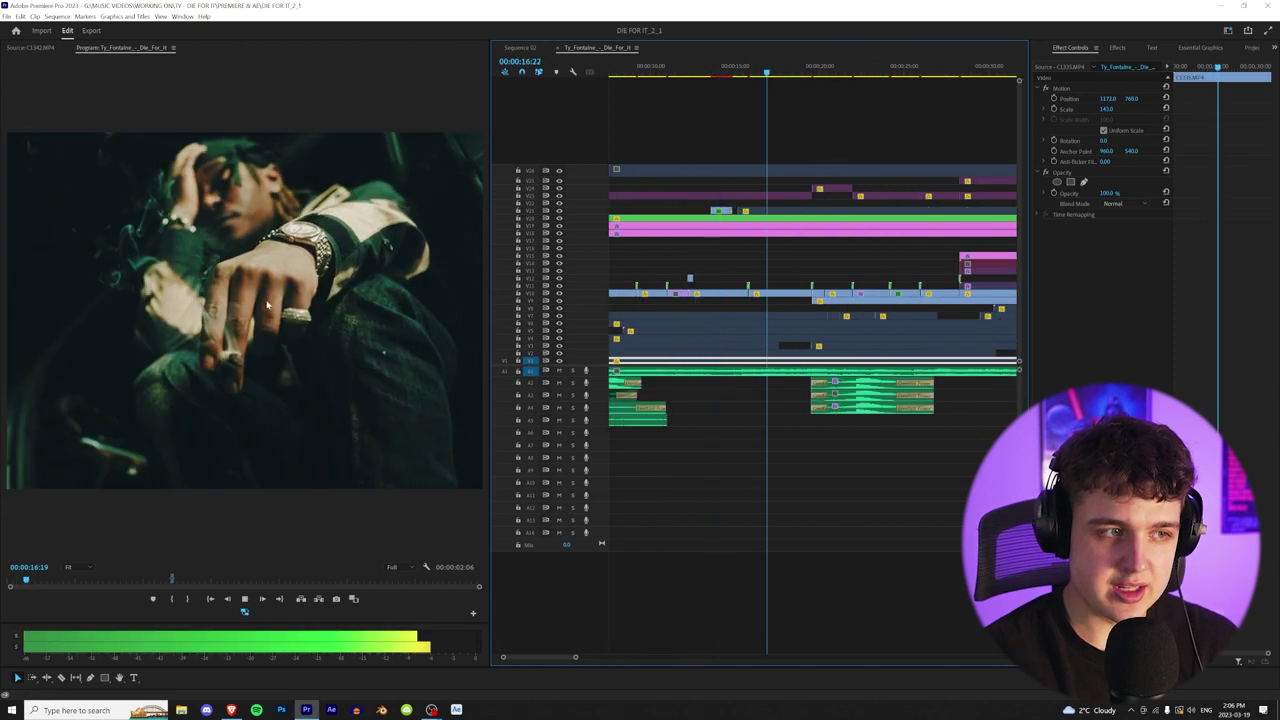
{"action": "key", "text": "space"}
{"action": "key", "text": "minus"}
{"action": "key", "text": "minus"}
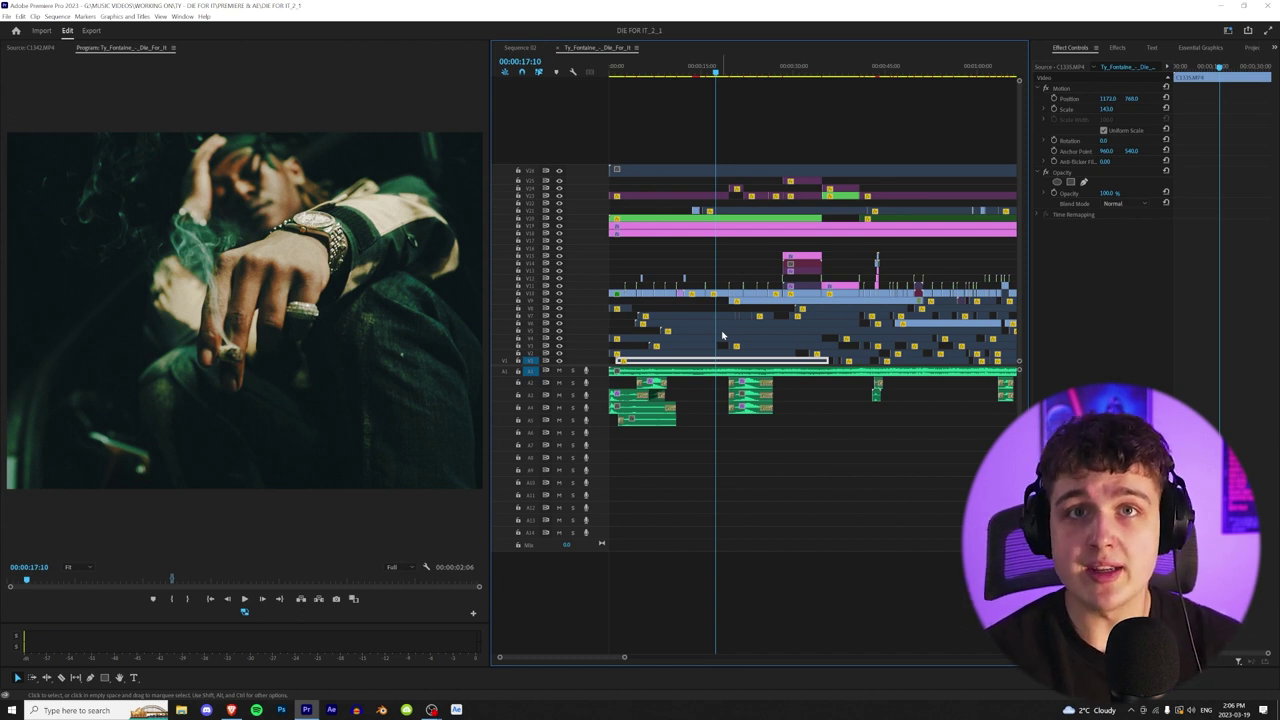
Step: Review the shots from 00:00:25:04 to 00:00:29:00 and return the playhead to about 00:00:03:00
{"action": "left_click_drag", "start_coordinate": [735, 70], "coordinate": [766, 78]}
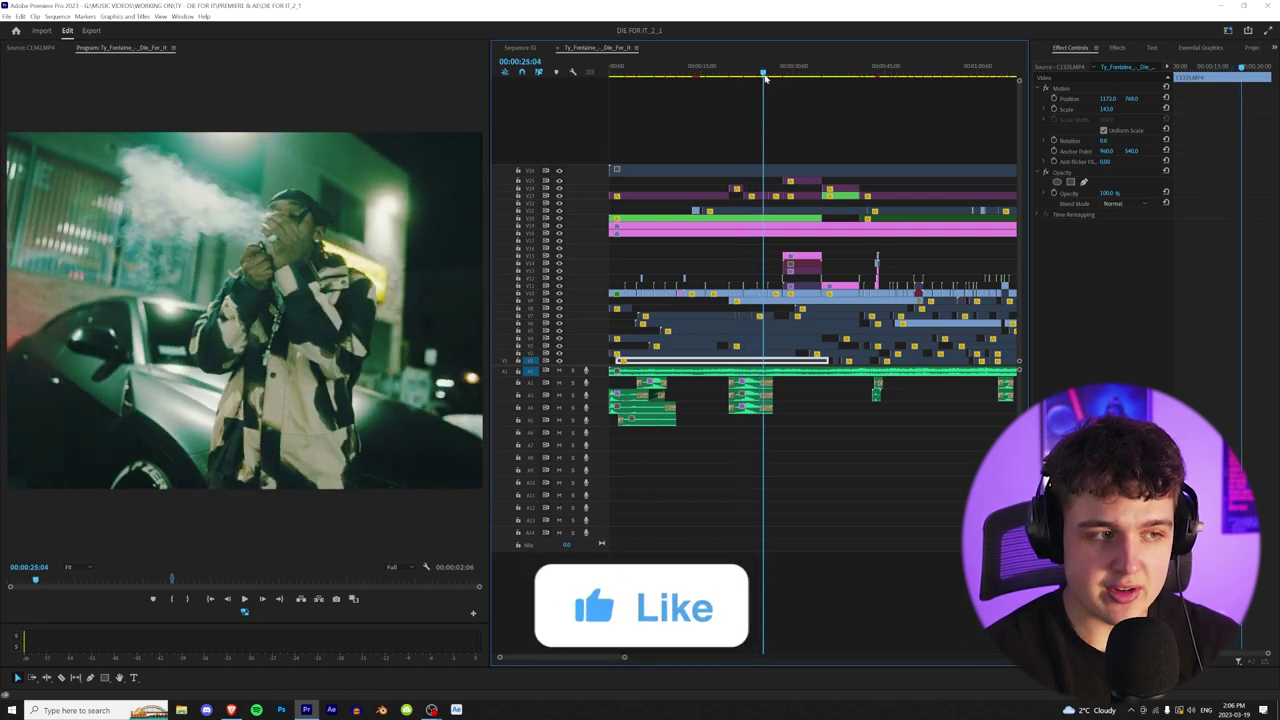
{"action": "key", "text": "space"}
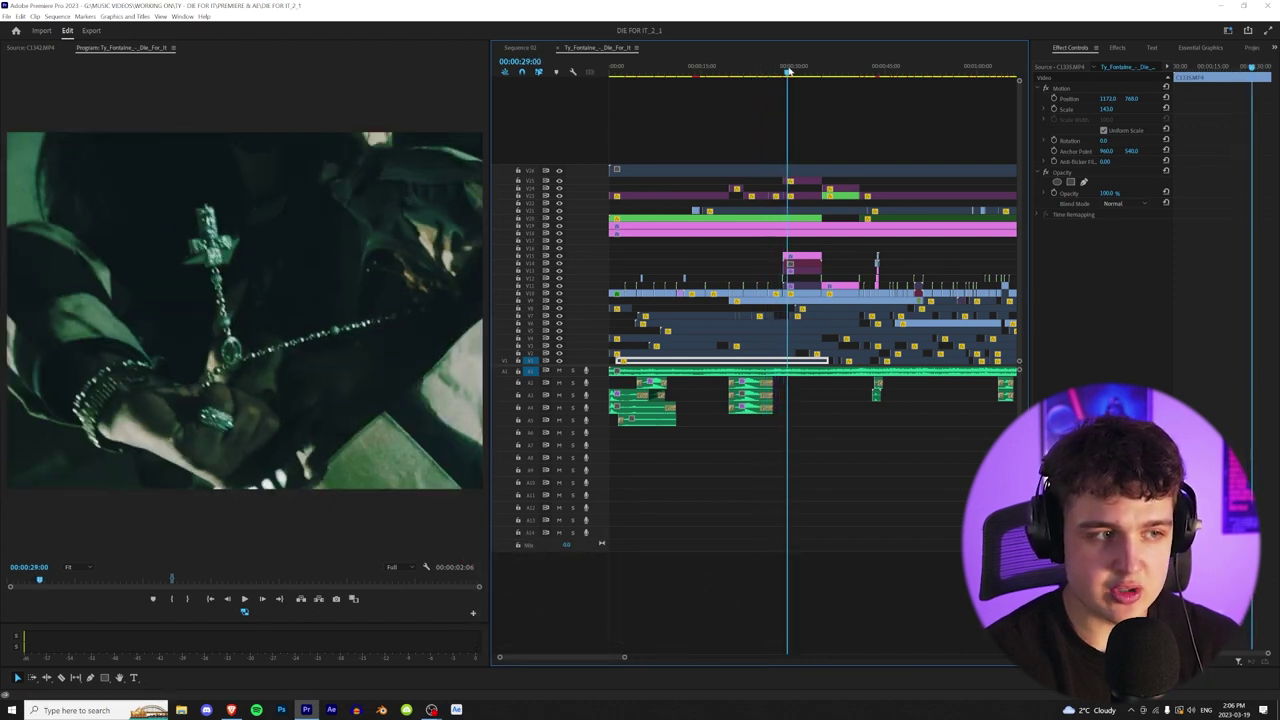
{"action": "key", "text": "space"}
{"action": "left_click", "coordinate": [623, 71]}
{"action": "key", "text": "minus"}
{"action": "left_click", "coordinate": [617, 71]}
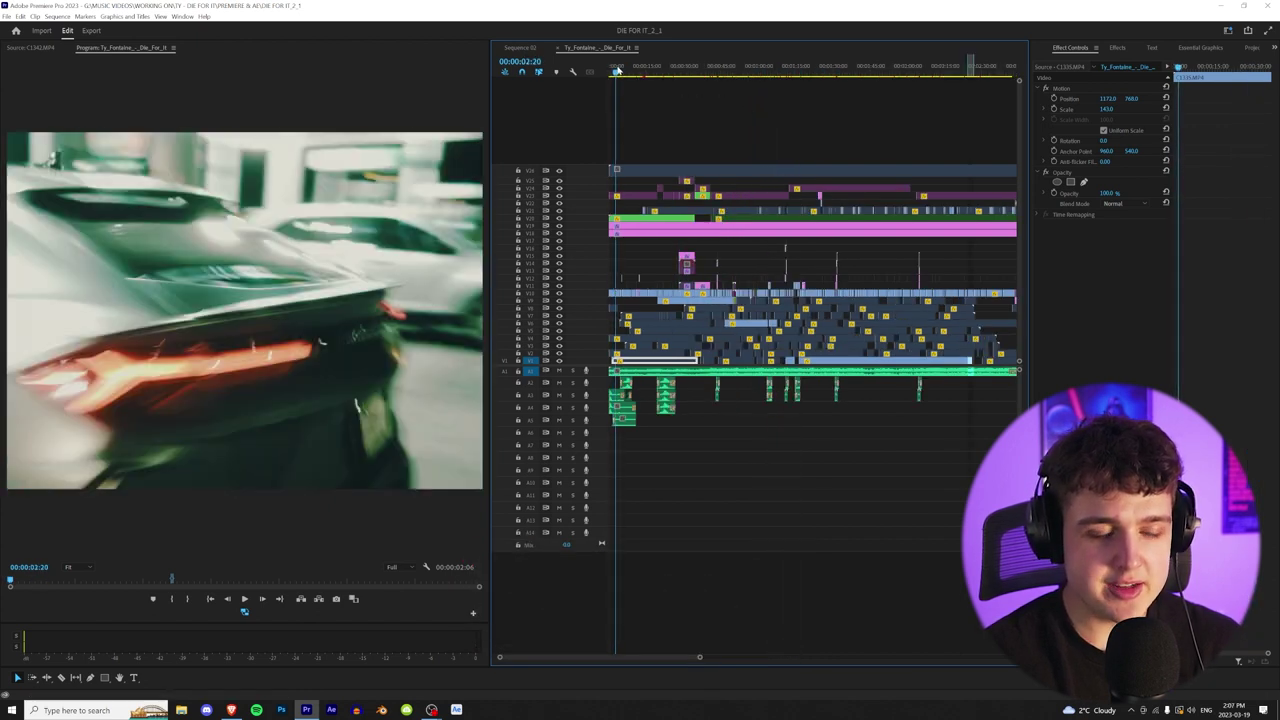
Step: Show the project's media, open the BROLL bin and select the second clip in it
{"action": "left_click", "coordinate": [1272, 48]}
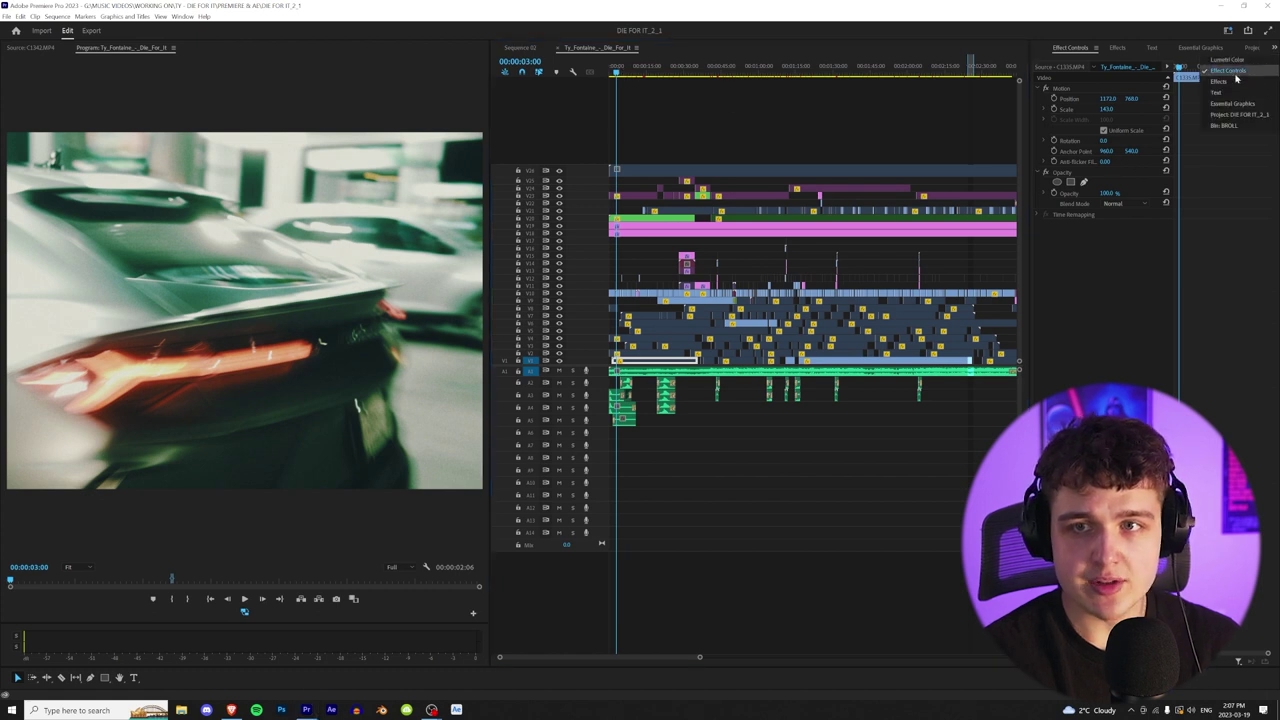
{"action": "left_click", "coordinate": [1238, 120]}
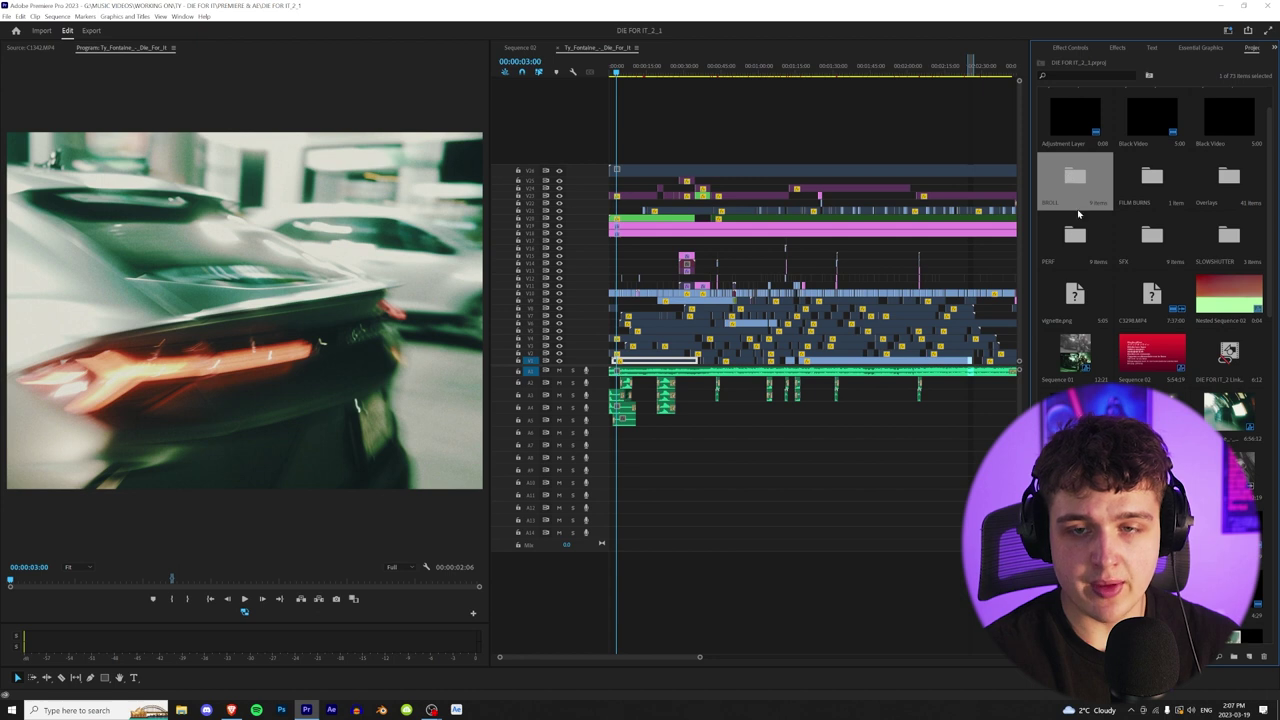
{"action": "double_click", "coordinate": [1080, 205]}
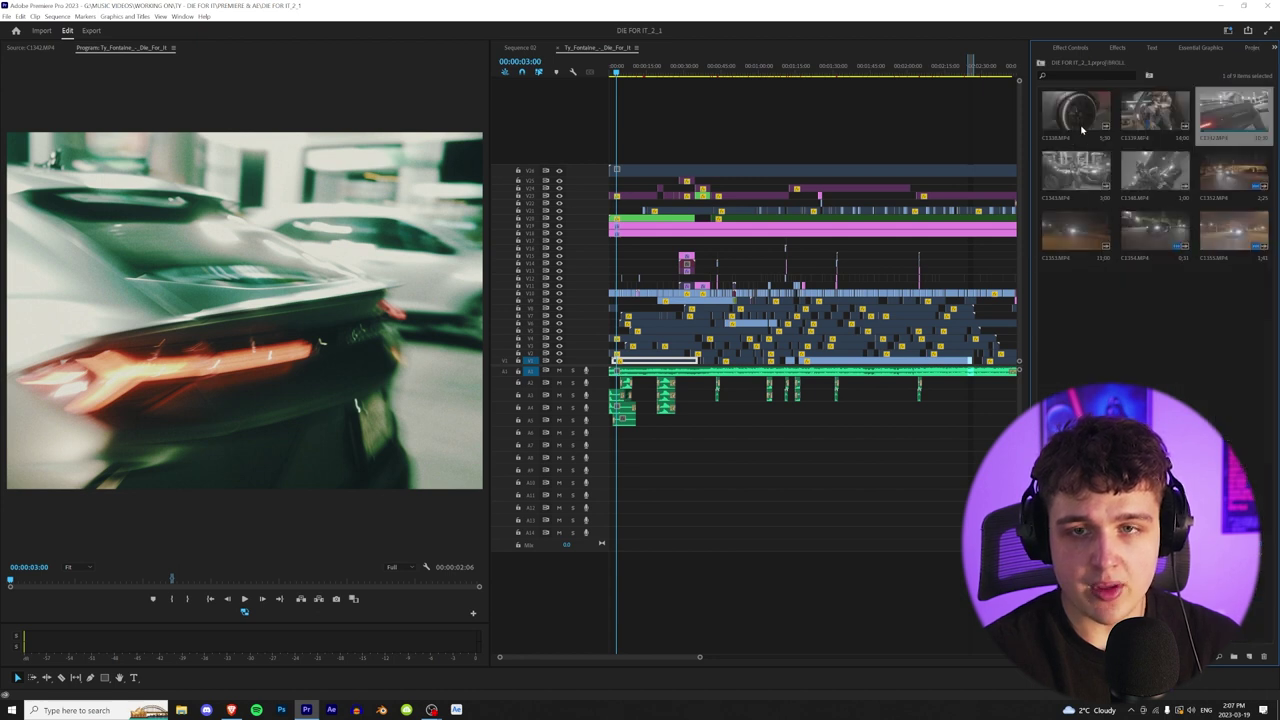
{"action": "left_click", "coordinate": [1183, 123]}
Step: Place the playhead at 00:03:15:19, in the empty timeline area past the end of the finished edit
{"action": "scroll", "coordinate": [966, 349], "scroll_direction": "down", "scroll_amount": 3}
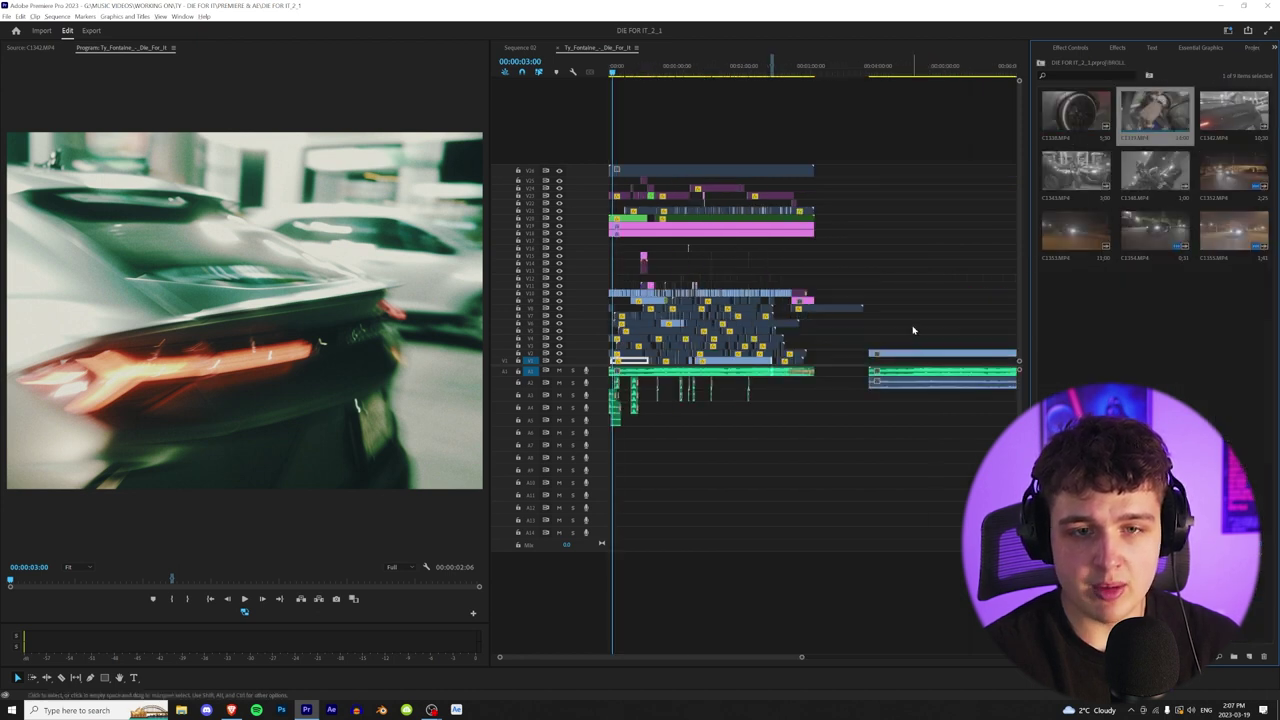
{"action": "left_click", "coordinate": [830, 65]}
{"action": "scroll", "coordinate": [840, 349], "scroll_direction": "up", "scroll_amount": 4}
{"action": "scroll", "coordinate": [751, 342], "scroll_direction": "down", "scroll_amount": 2}
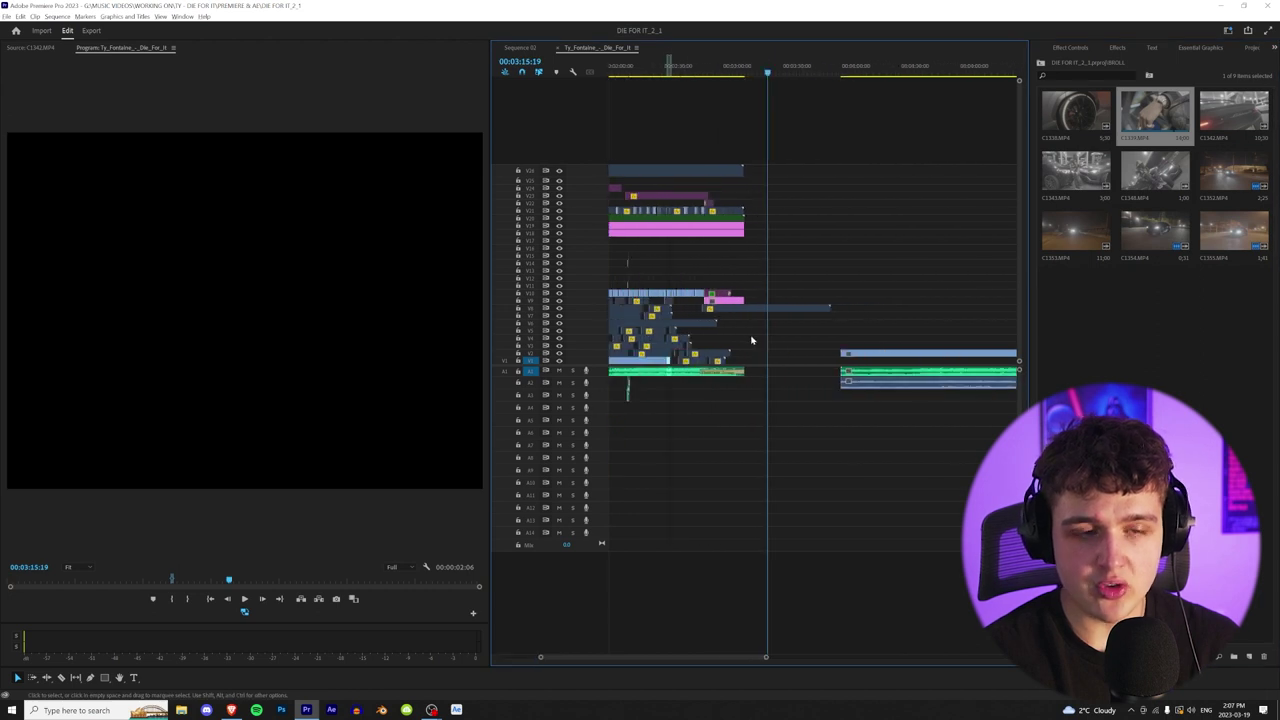
{"action": "scroll", "coordinate": [705, 346], "scroll_direction": "up", "scroll_amount": 3}
{"action": "scroll", "coordinate": [929, 317], "scroll_direction": "down", "scroll_amount": 1}
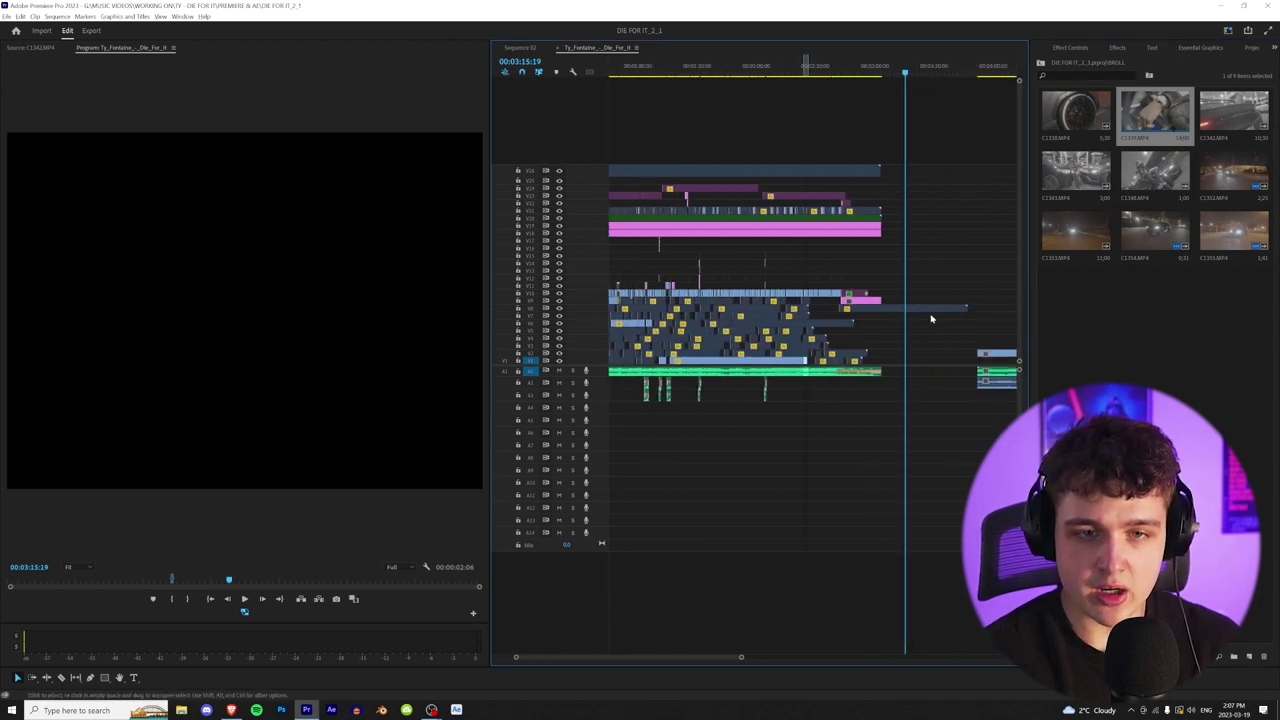
{"action": "scroll", "coordinate": [834, 309], "scroll_direction": "up", "scroll_amount": 6}
{"action": "scroll", "coordinate": [777, 257], "scroll_direction": "up", "scroll_amount": 2}
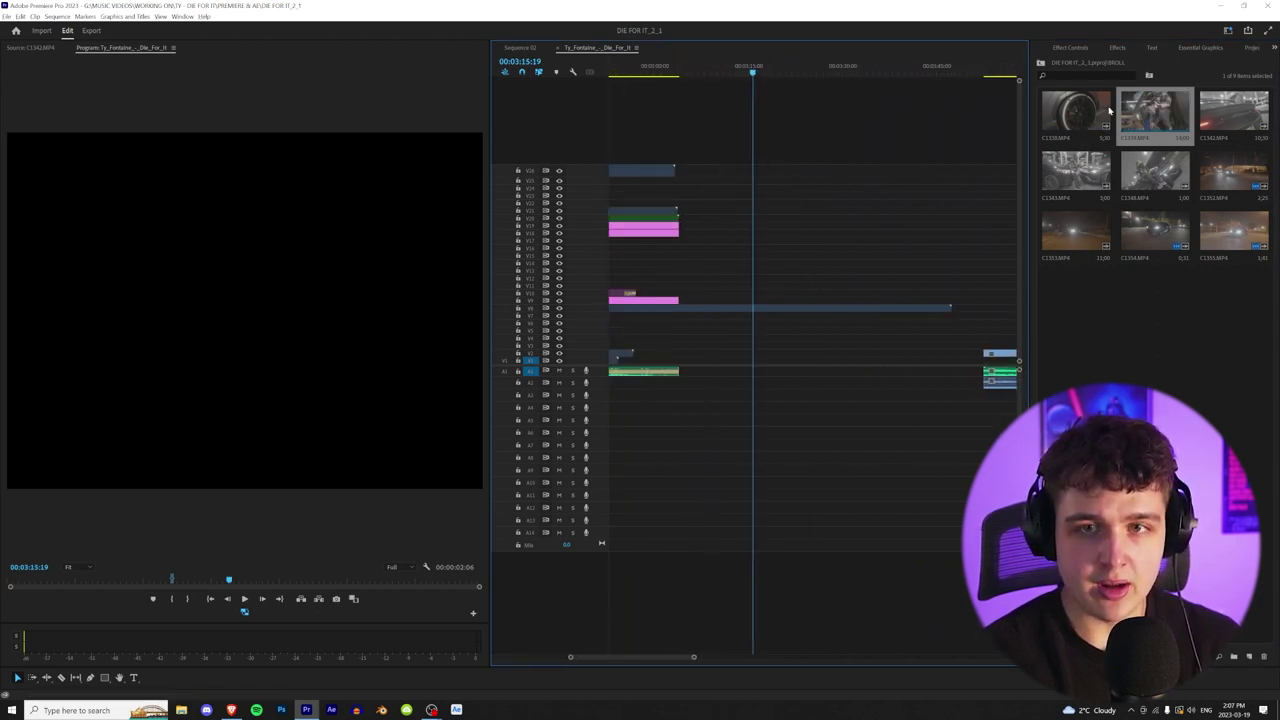
Step: Open the car wheel clip in the Source Monitor and extend the two pink layers on V18 and V19 to about 00:03:45:00
{"action": "double_click", "coordinate": [1046, 128]}
{"action": "left_click_drag", "start_coordinate": [678, 233], "coordinate": [934, 233]}
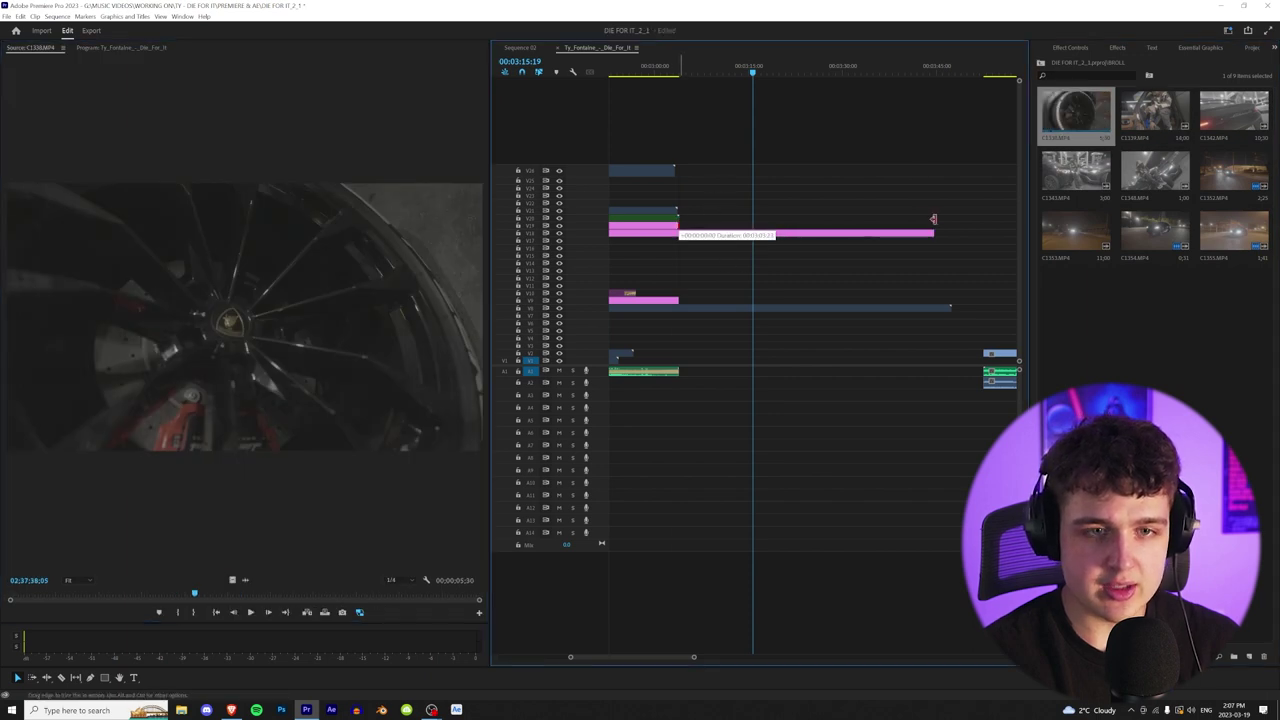
{"action": "left_click", "coordinate": [781, 228]}
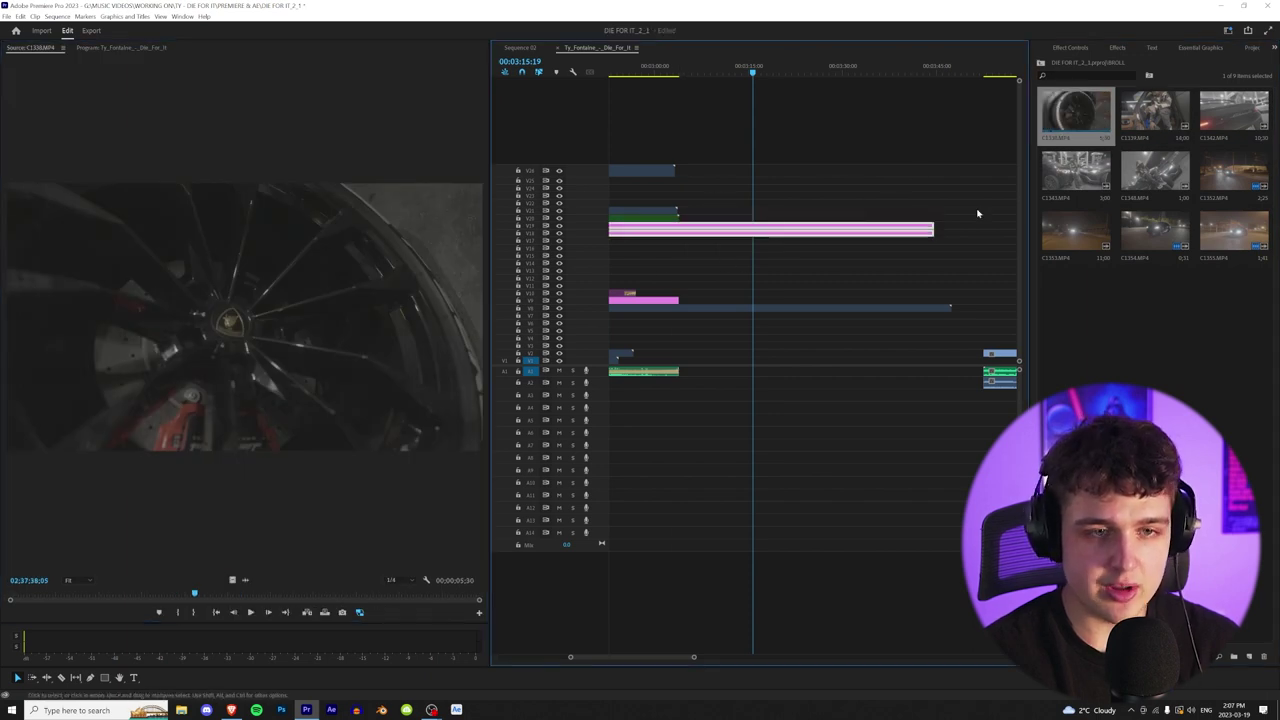
Step: Mark the wheel clip from 02:37:36:12 to 02:37:37:05 and place only its video on V9 beyond the finished edit
{"action": "left_click", "coordinate": [147, 587]}
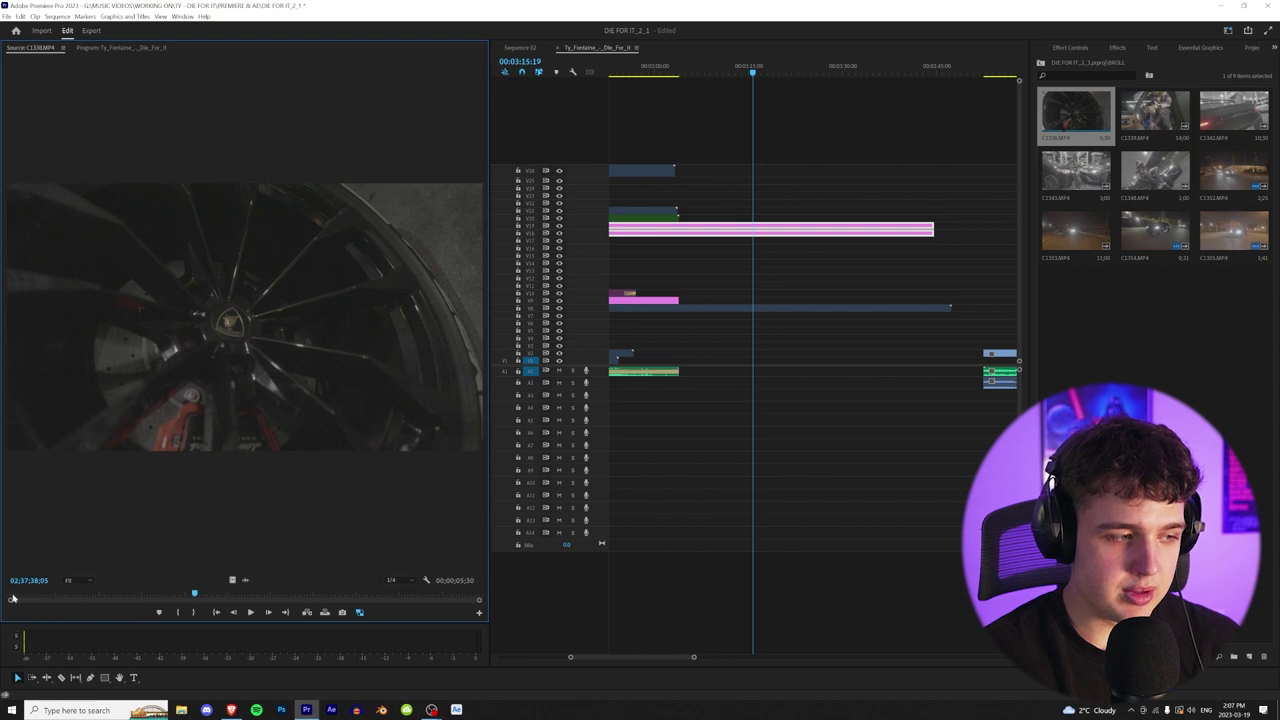
{"action": "left_click_drag", "start_coordinate": [13, 595], "coordinate": [34, 614]}
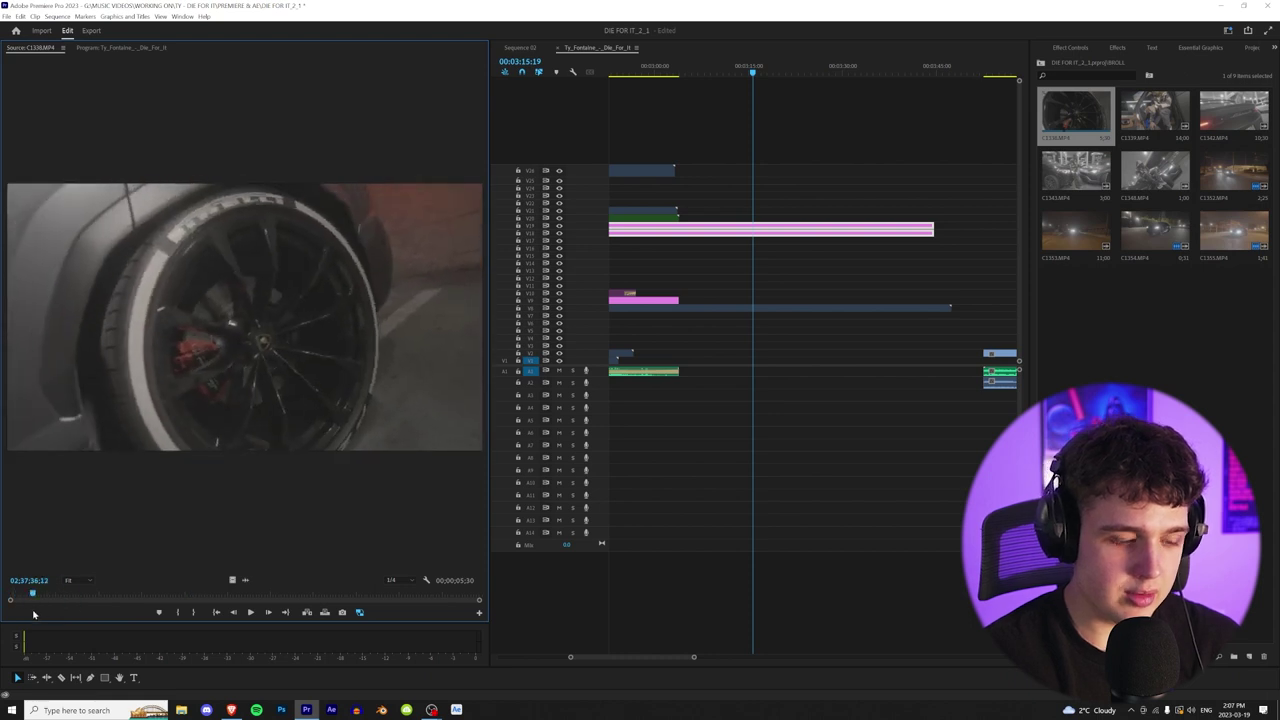
{"action": "key", "text": "i"}
{"action": "key", "text": "space"}
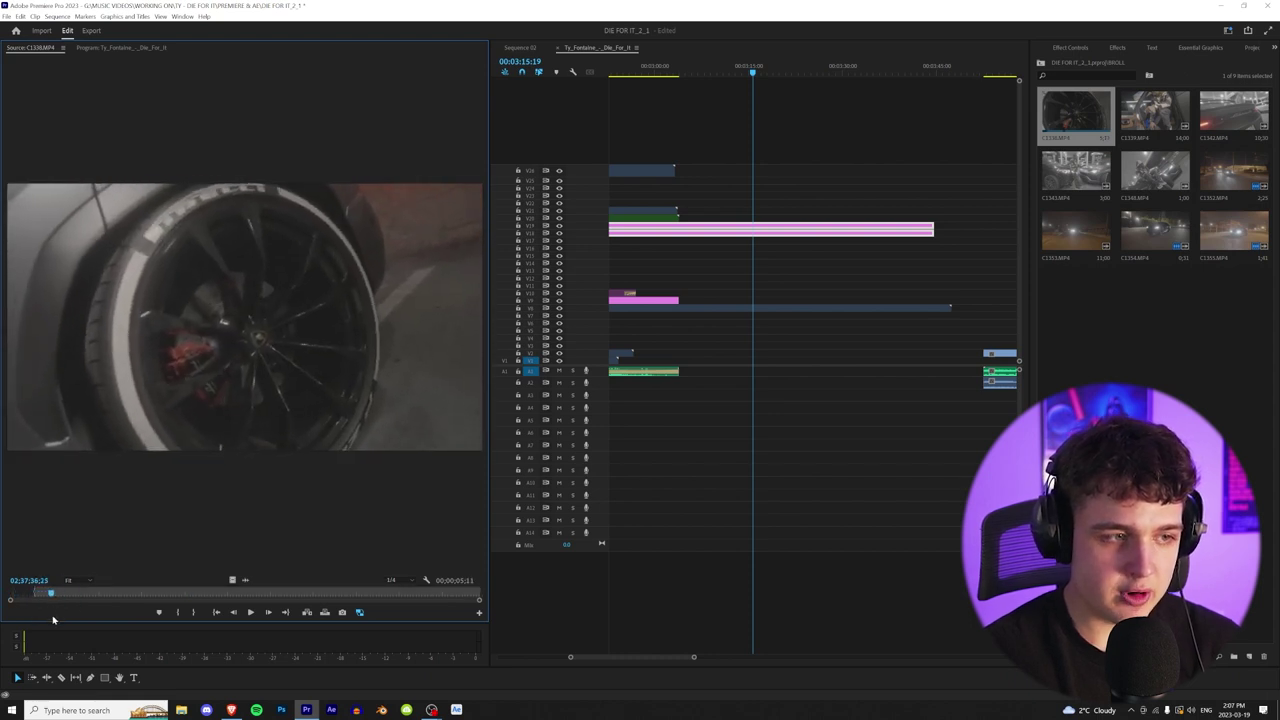
{"action": "key", "text": "o"}
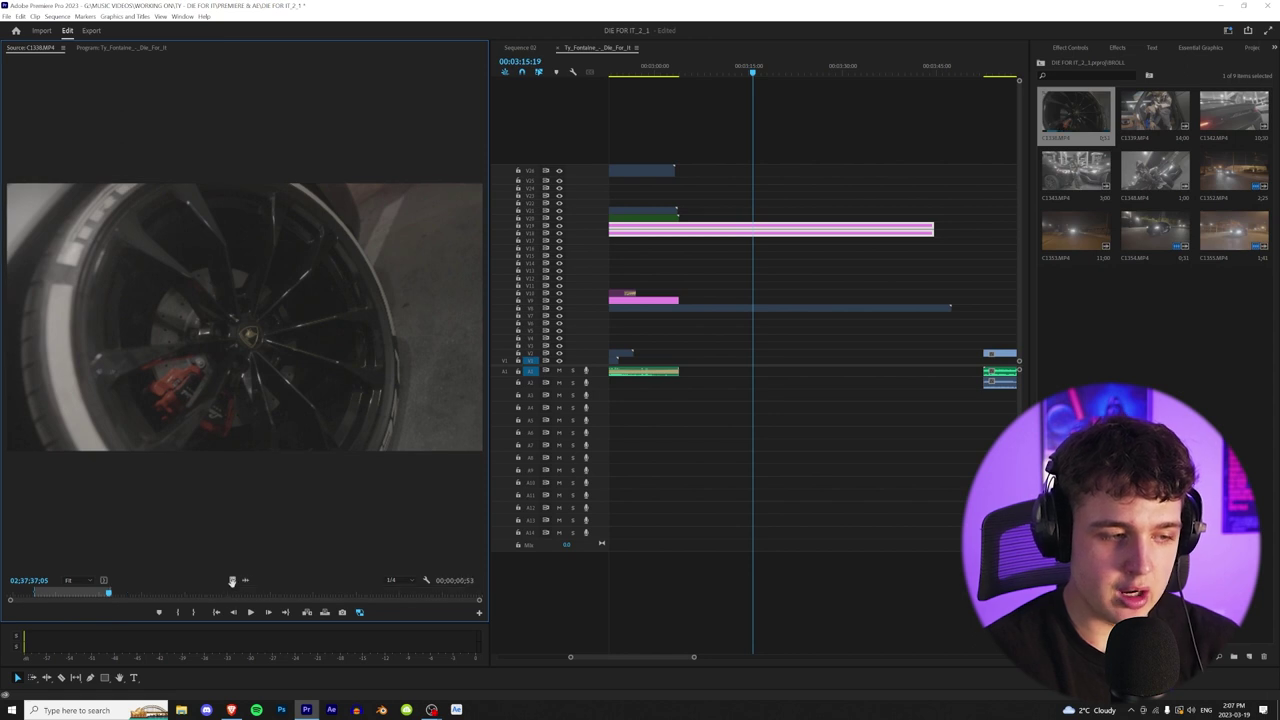
{"action": "left_click_drag", "start_coordinate": [716, 297], "coordinate": [712, 299]}
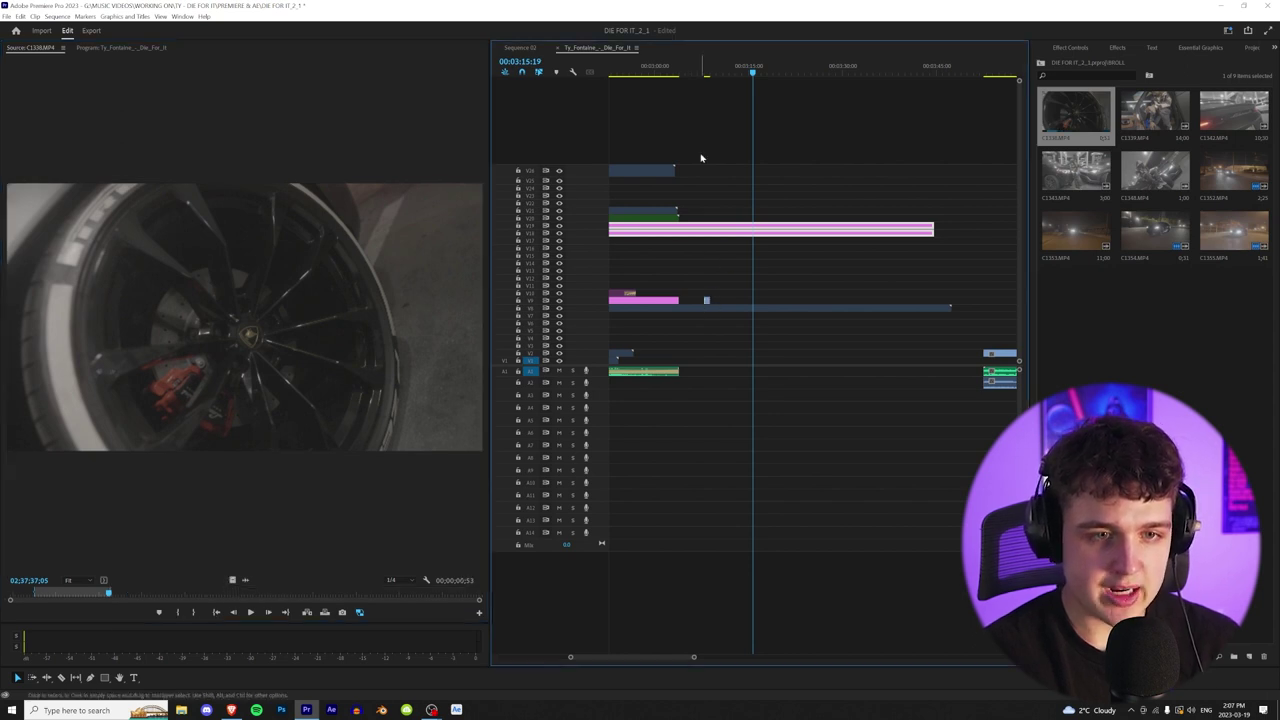
Step: Preview the placed wheel clip under the extended layers, around 00:03:08:08
{"action": "left_click", "coordinate": [705, 70]}
{"action": "key", "text": "="}
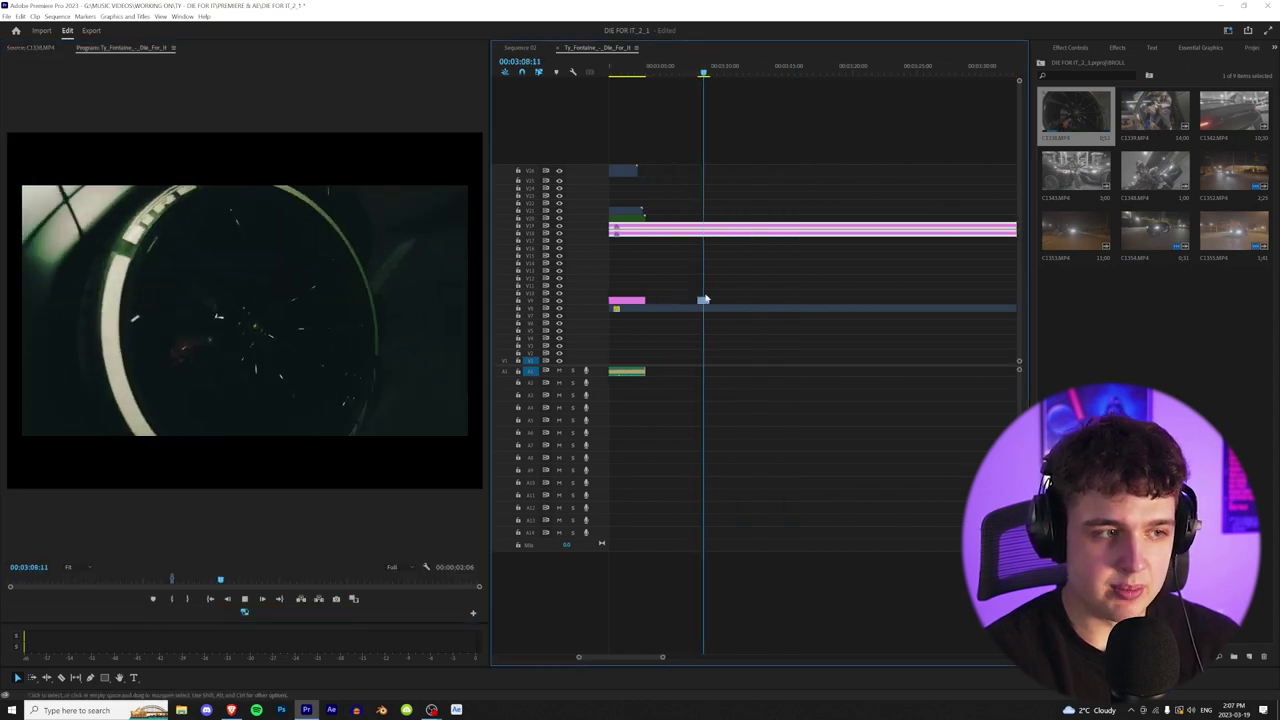
{"action": "key", "text": "space"}
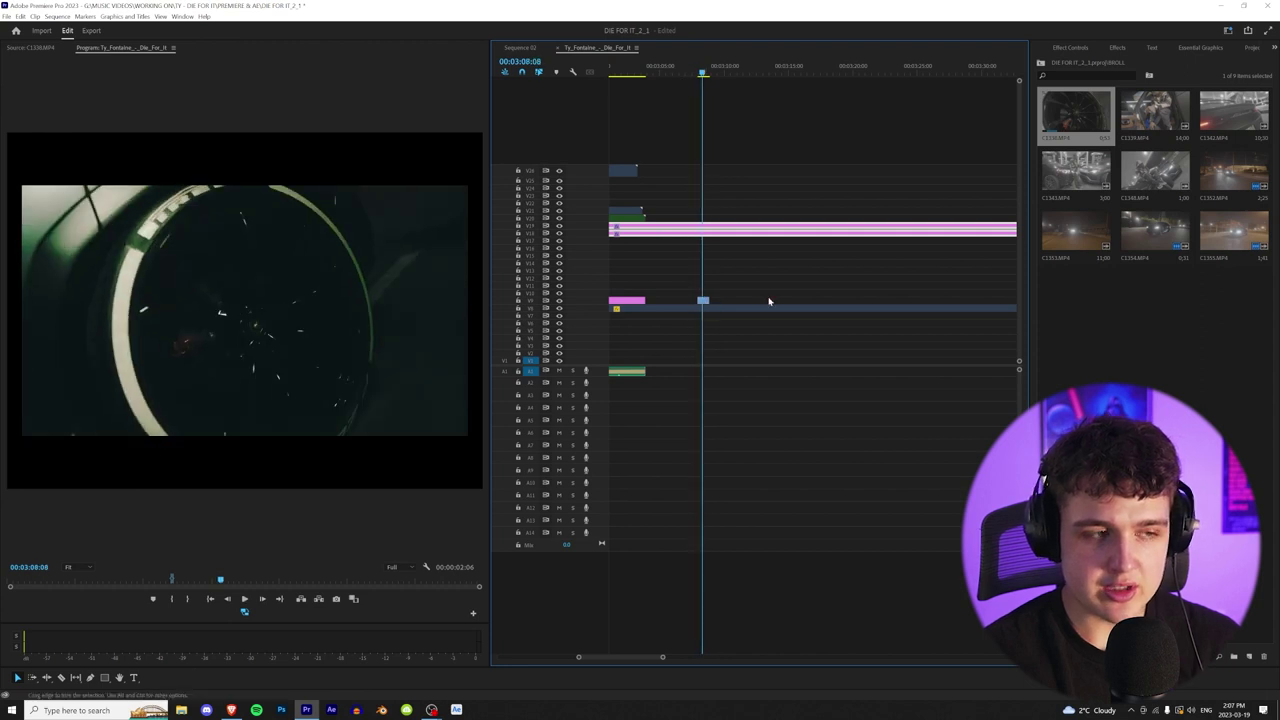
Step: Mark a short section of C1339.MP4 showing the man's hand and watch, and place only its video on V9 directly after the wheel clip
{"action": "scroll", "coordinate": [742, 322], "scroll_direction": "down", "scroll_amount": 5}
{"action": "scroll", "coordinate": [742, 322], "scroll_direction": "up", "scroll_amount": 4}
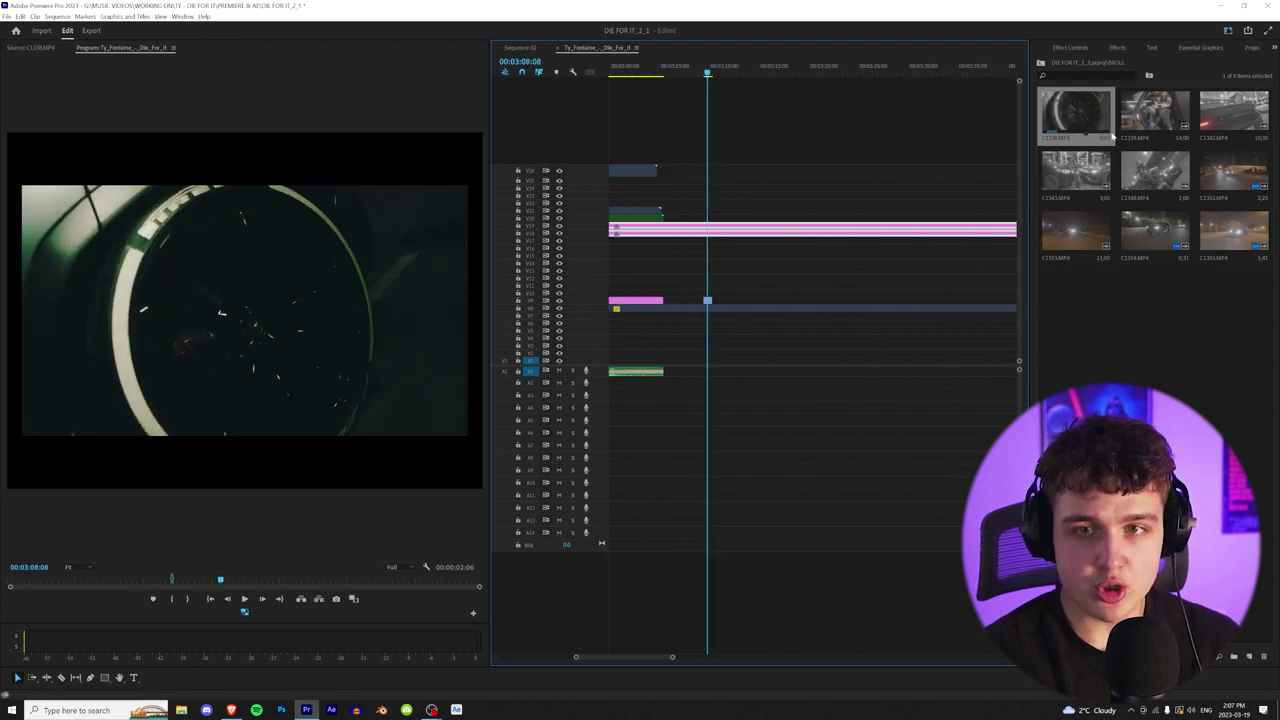
{"action": "double_click", "coordinate": [1150, 112]}
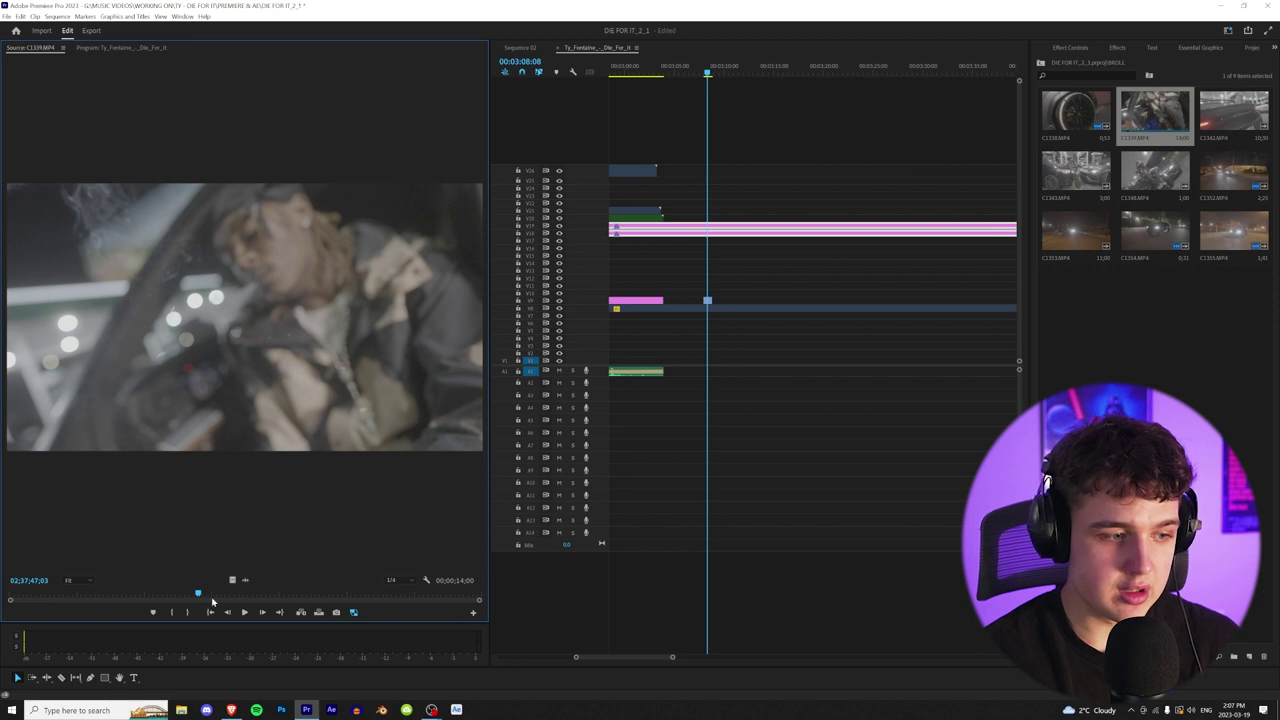
{"action": "left_click_drag", "start_coordinate": [212, 600], "coordinate": [317, 592]}
{"action": "key", "text": "i"}
{"action": "left_click_drag", "start_coordinate": [233, 581], "coordinate": [716, 300]}
{"action": "left_click_drag", "start_coordinate": [712, 72], "coordinate": [715, 90]}
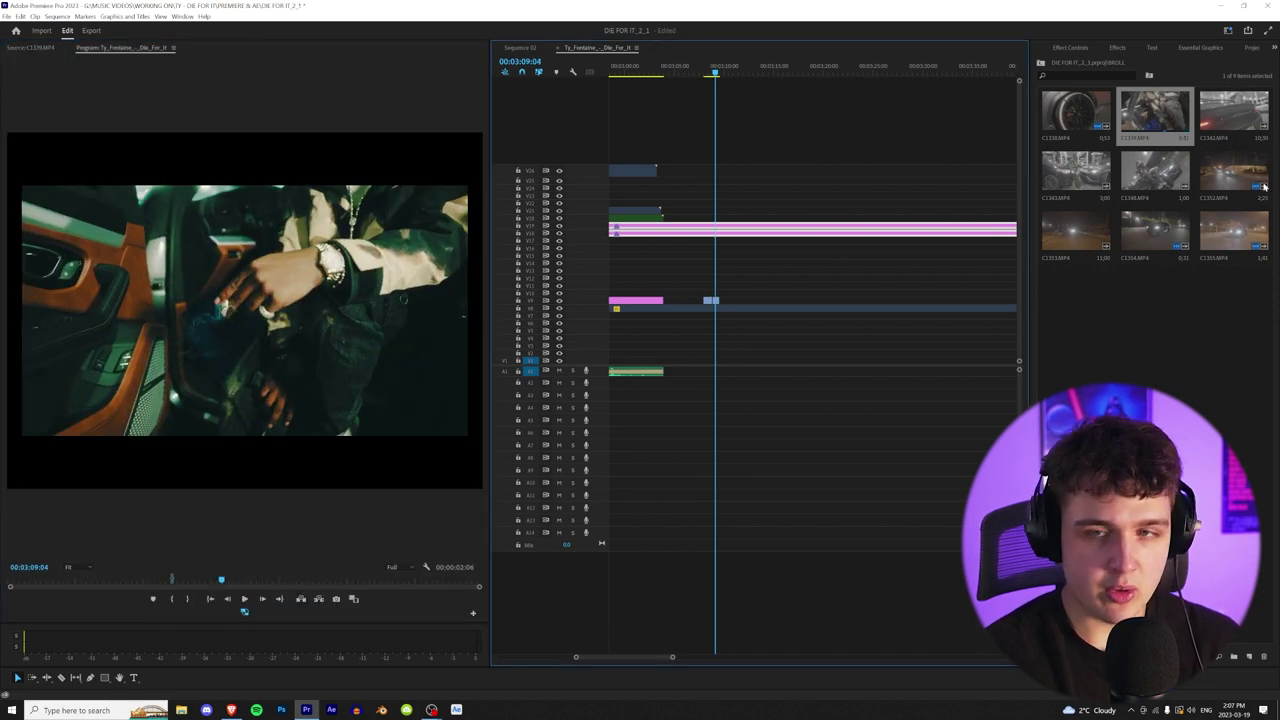
Step: Mark a short section of the Lamborghini badge clip ending at 02:40:49:16 and place only its video on V9 after the watch shot
{"action": "double_click", "coordinate": [1233, 114]}
{"action": "key", "text": "i"}
{"action": "left_click_drag", "start_coordinate": [321, 593], "coordinate": [355, 593]}
{"action": "key", "text": "o"}
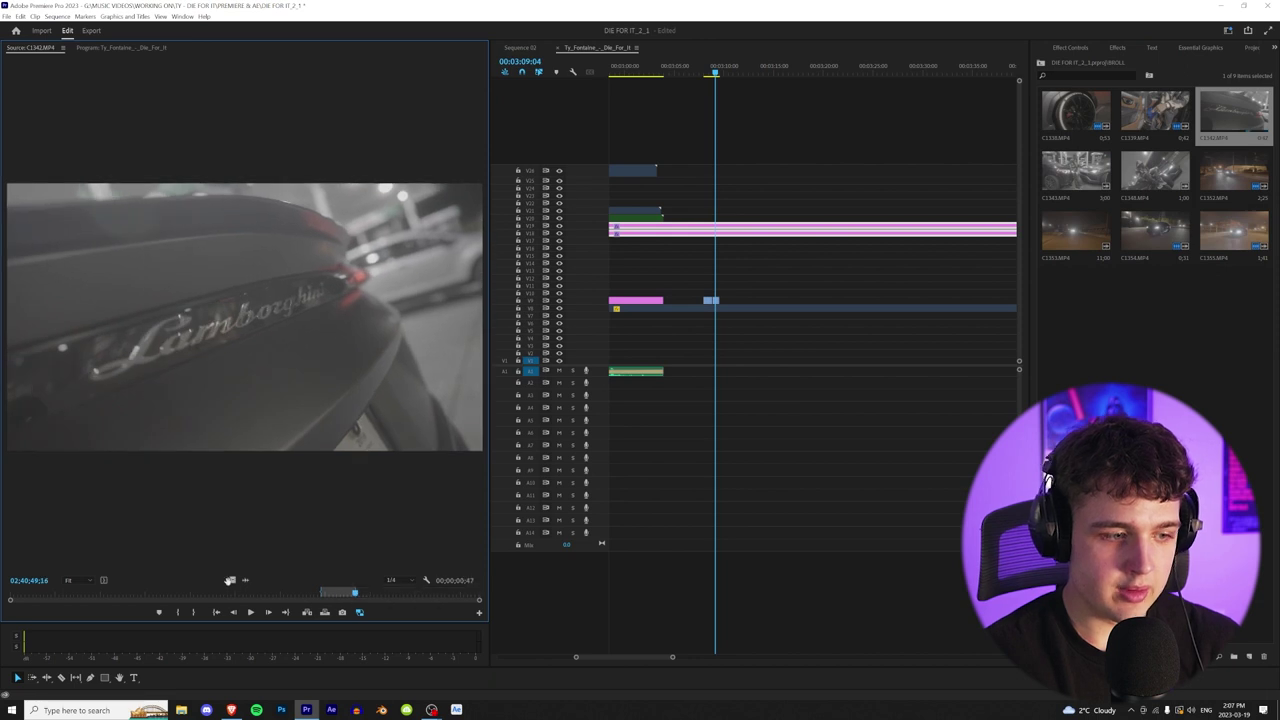
{"action": "left_click_drag", "start_coordinate": [727, 304], "coordinate": [727, 302]}
{"action": "key", "text": "space"}
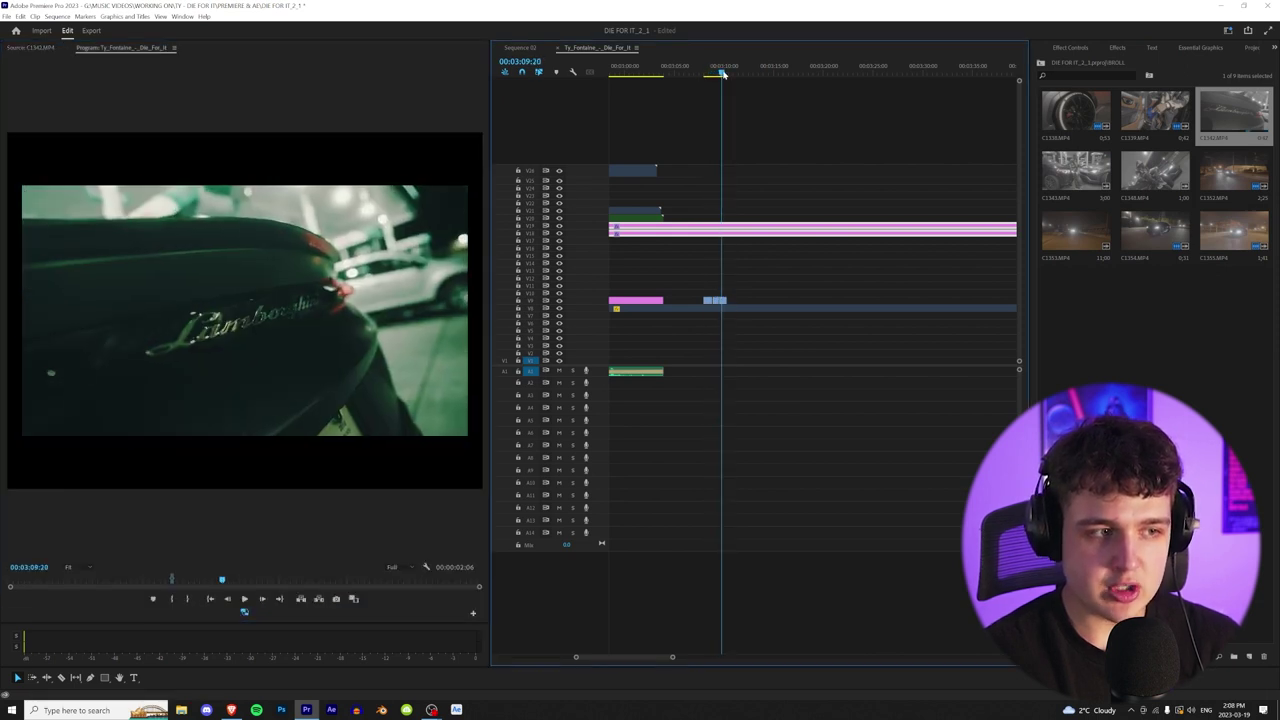
Step: Review the finished edit's opening from its start to about 00:00:11:17
{"action": "scroll", "coordinate": [760, 370], "scroll_direction": "down", "scroll_amount": 6}
{"action": "left_click", "coordinate": [636, 72]}
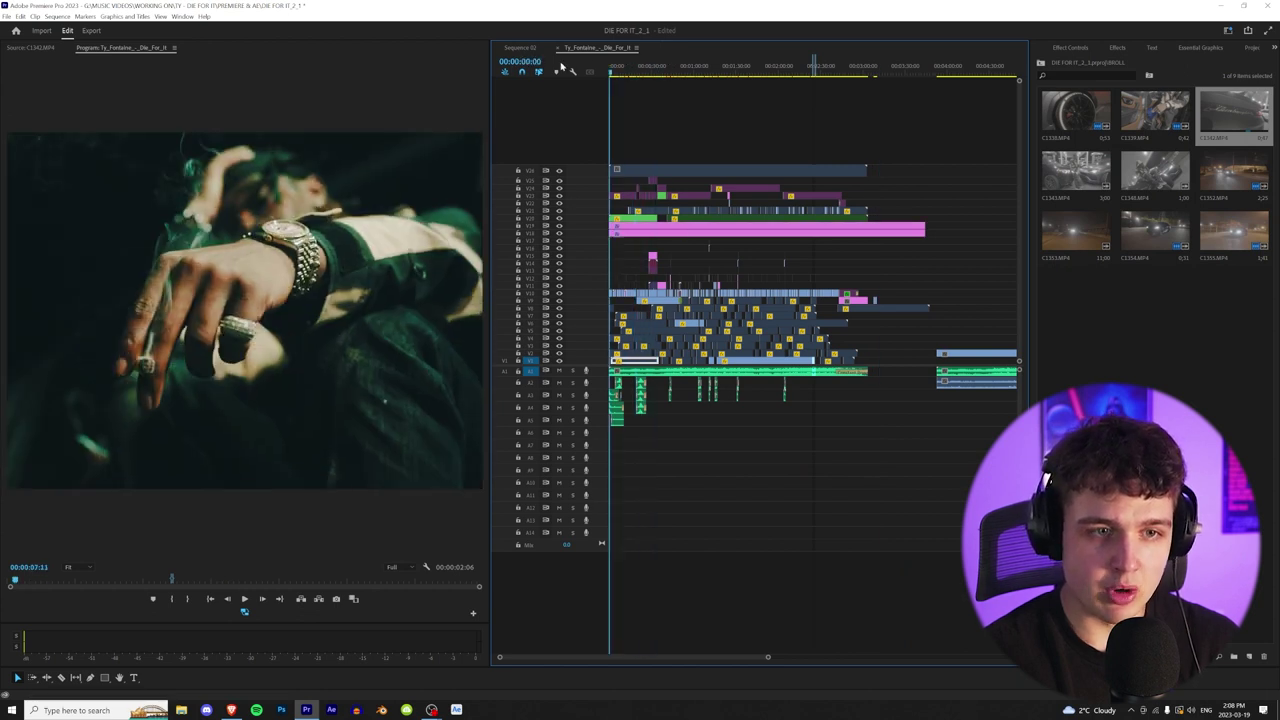
{"action": "scroll", "coordinate": [657, 150], "scroll_direction": "up", "scroll_amount": 2}
{"action": "scroll", "coordinate": [686, 176], "scroll_direction": "up", "scroll_amount": 1}
{"action": "left_click_drag", "start_coordinate": [611, 68], "coordinate": [628, 72]}
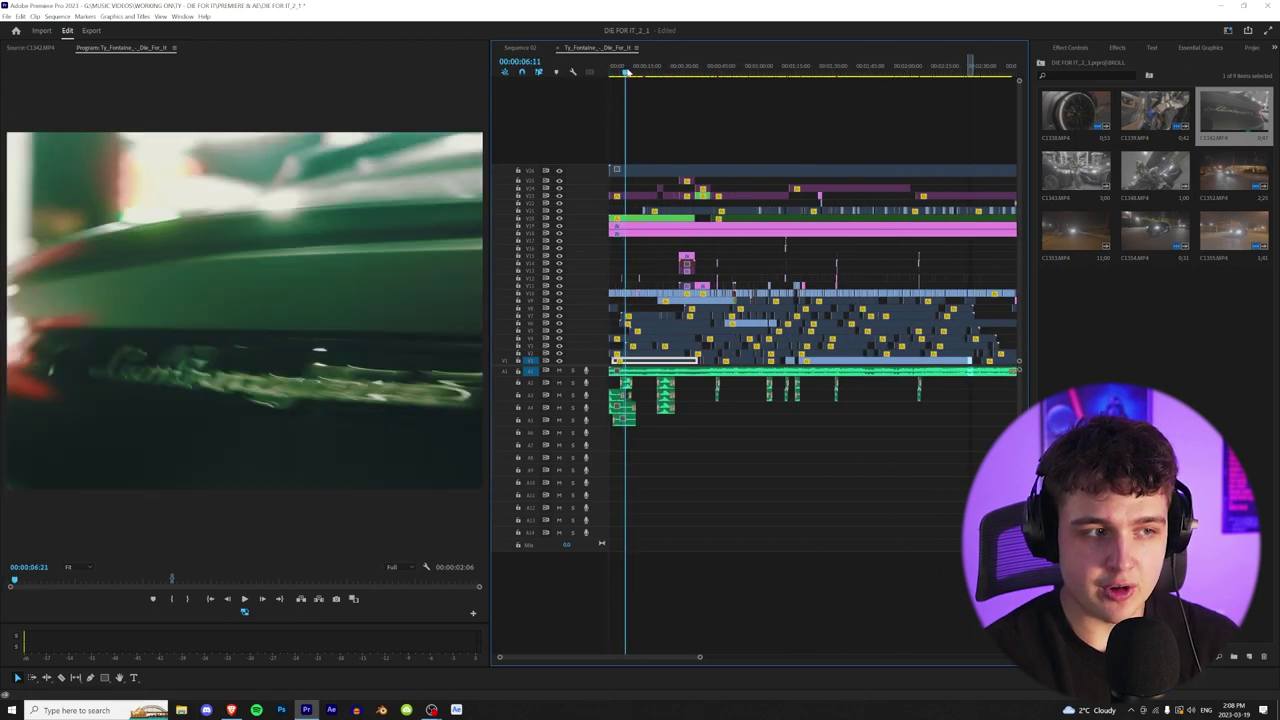
{"action": "key", "text": "minus"}
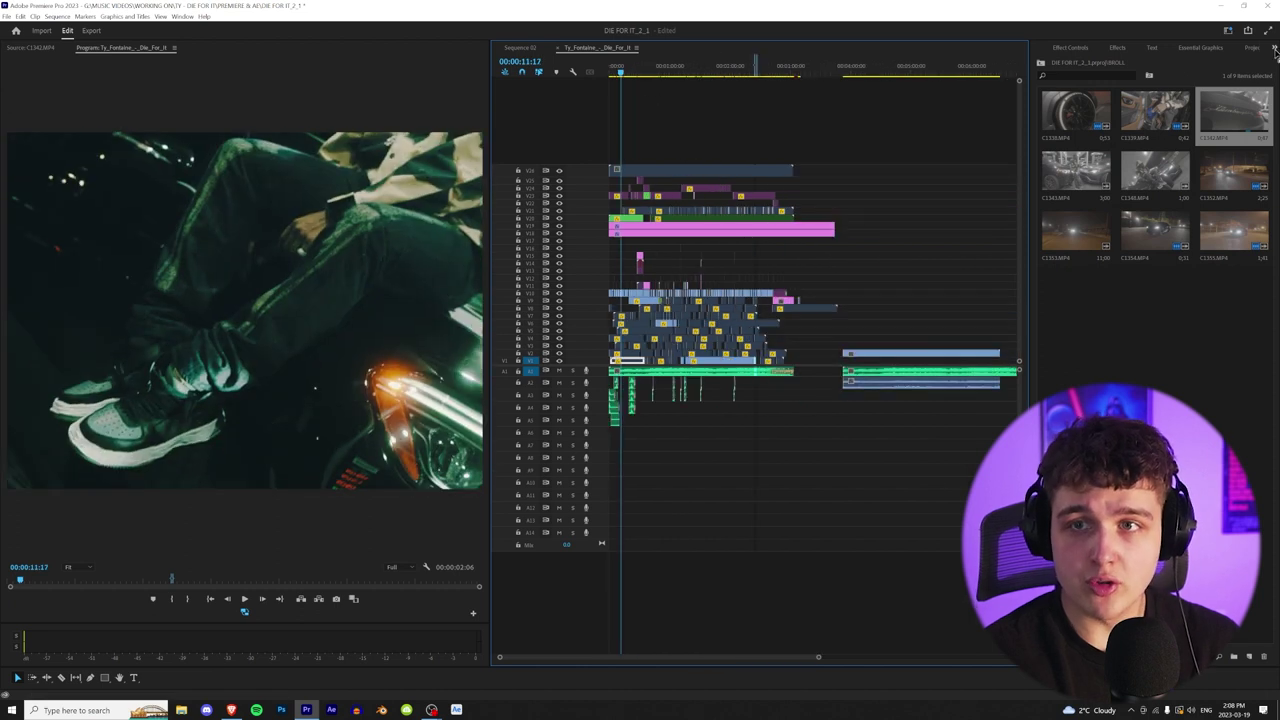
Step: Open the PERF bin and load performance clip C1344.MP4 in the Source Monitor
{"action": "left_click", "coordinate": [1274, 49]}
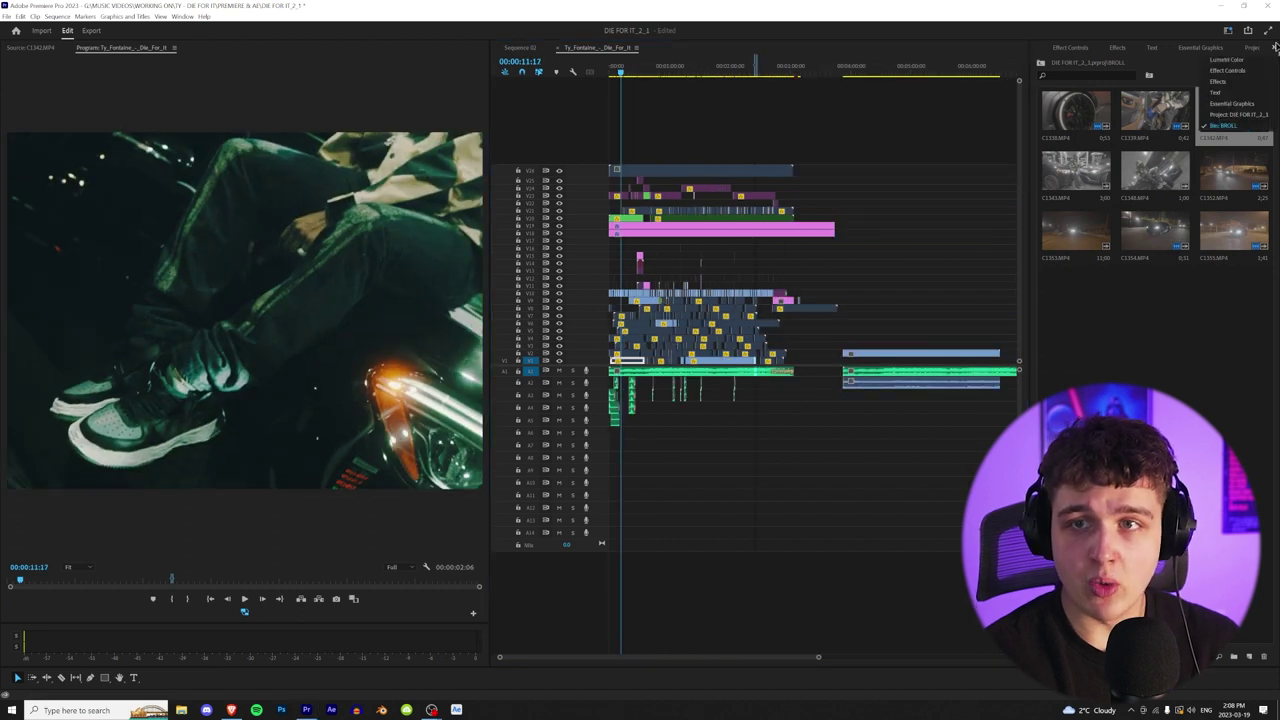
{"action": "left_click", "coordinate": [1245, 113]}
{"action": "double_click", "coordinate": [1074, 234]}
{"action": "double_click", "coordinate": [1068, 237]}
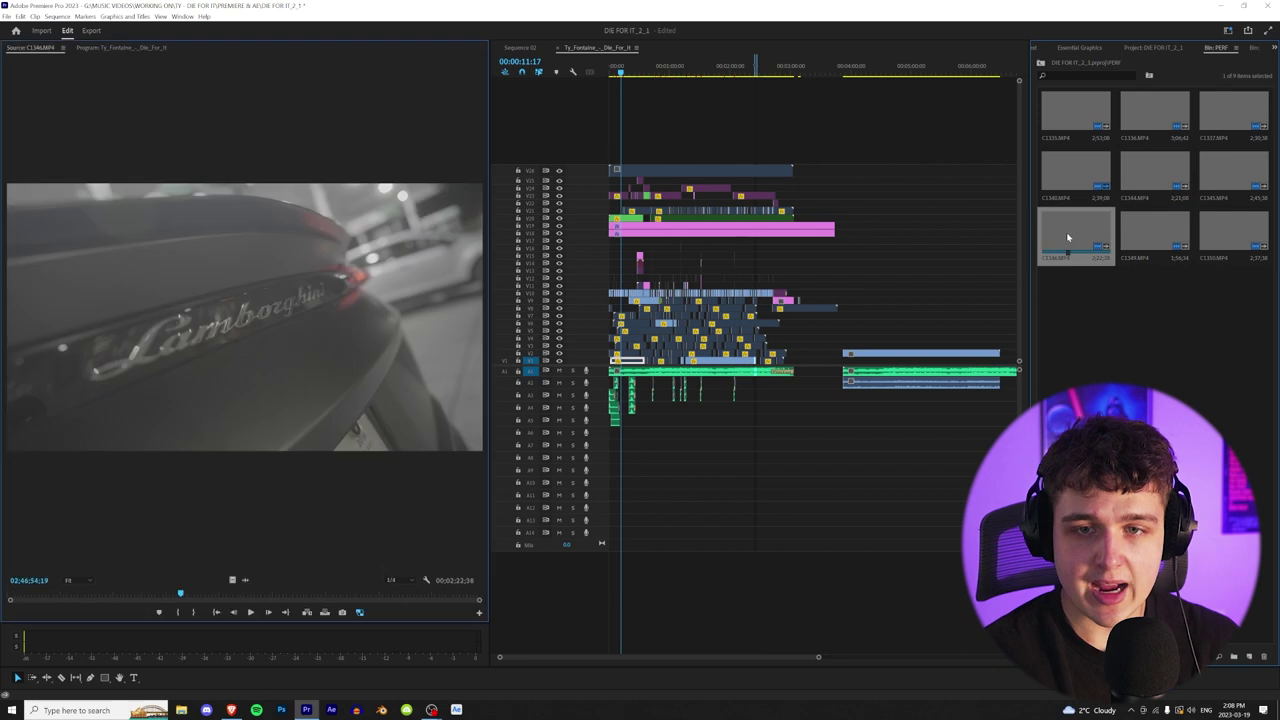
{"action": "left_click_drag", "start_coordinate": [247, 592], "coordinate": [329, 594]}
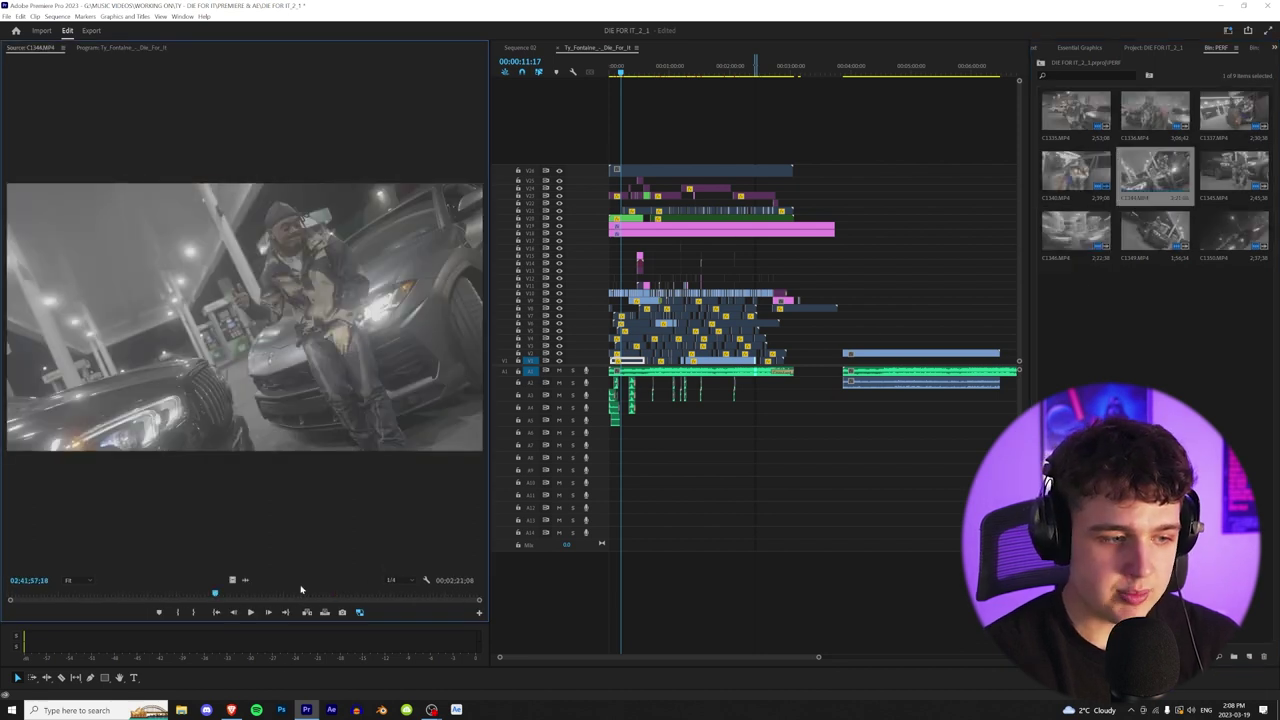
Step: Mark C1344.MP4 from 02:42:34:50 to 02:42:36:12, place its video on V9 directly after the badge clip, and preview it
{"action": "left_click", "coordinate": [342, 598]}
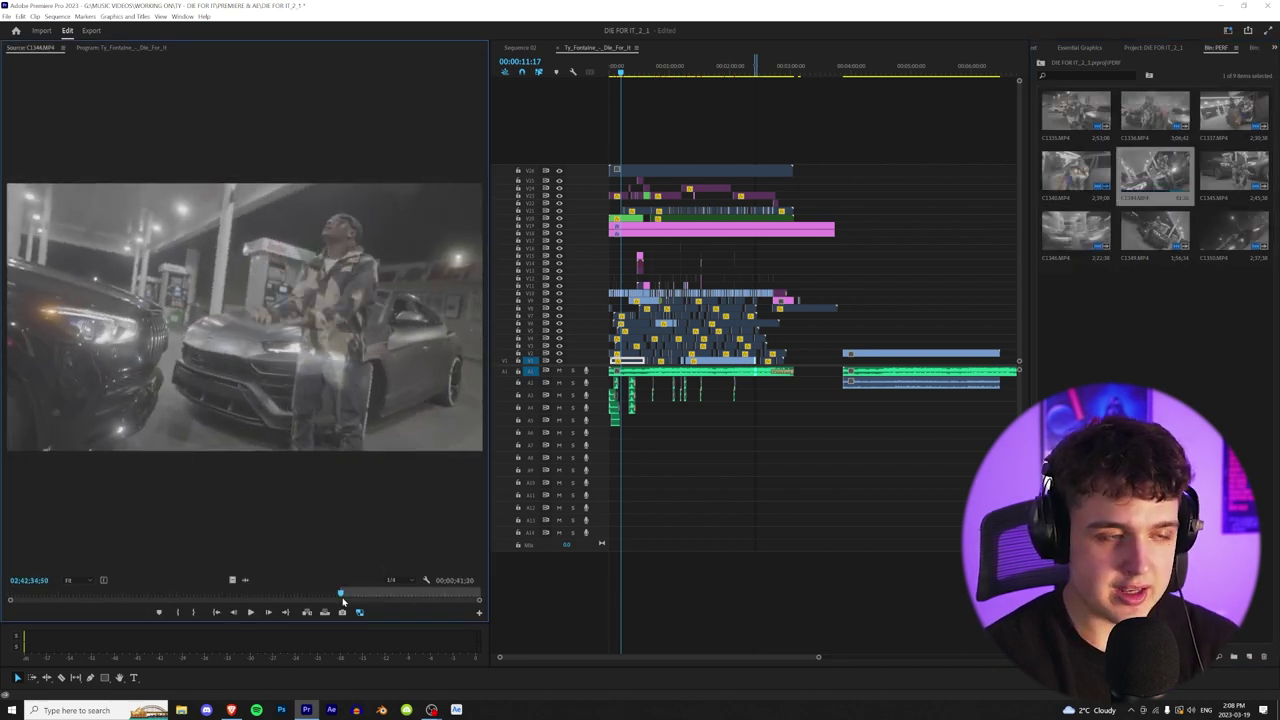
{"action": "key", "text": "o"}
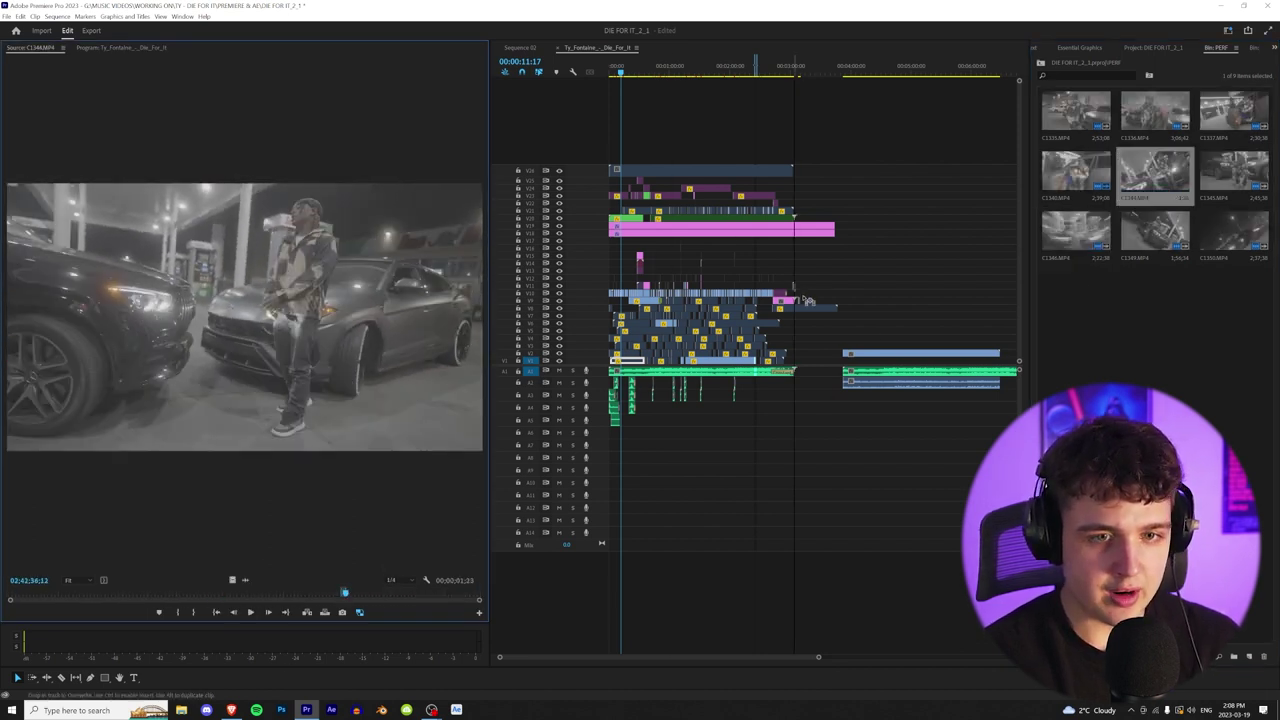
{"action": "left_click_drag", "start_coordinate": [808, 300], "coordinate": [824, 309]}
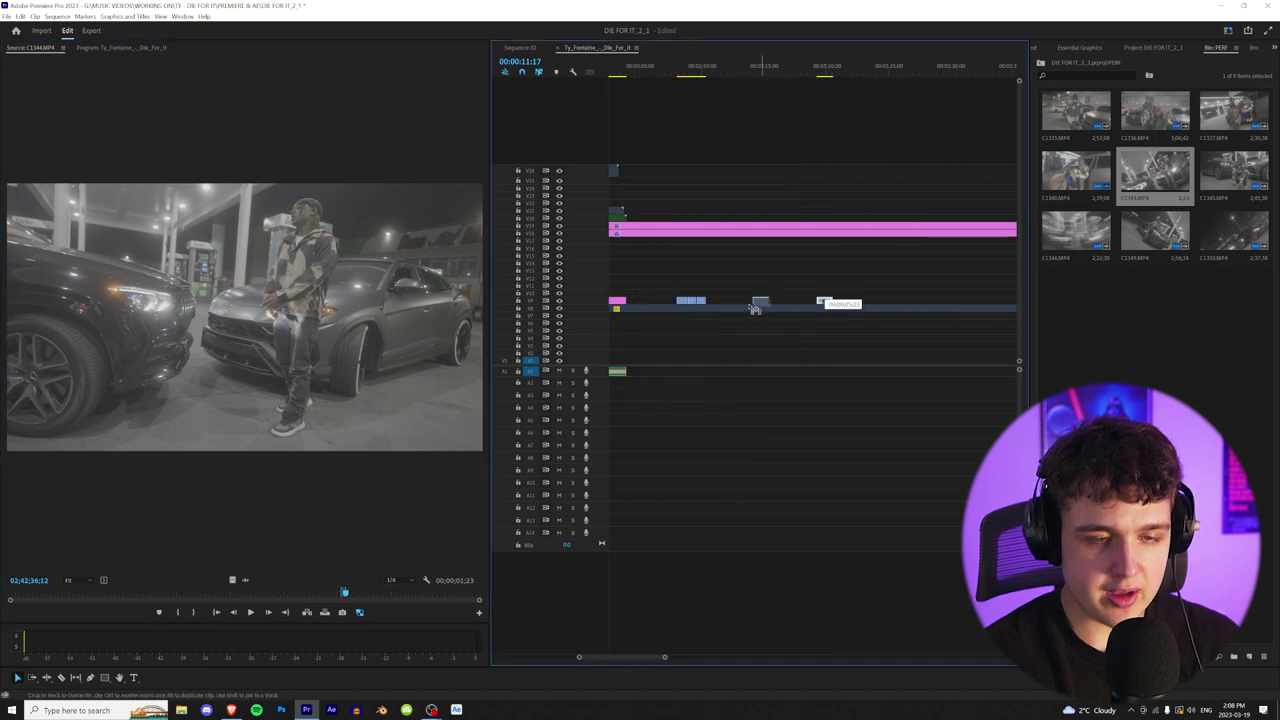
{"action": "left_click", "coordinate": [707, 66]}
{"action": "key", "text": "space"}
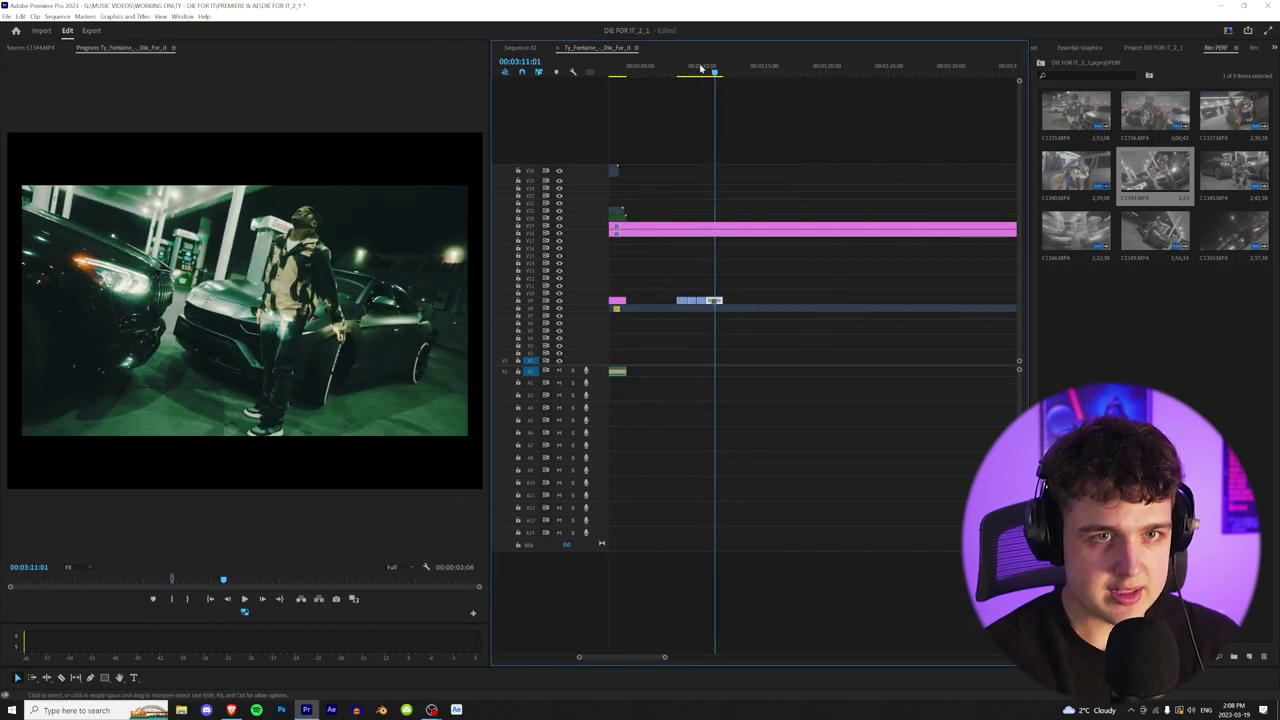
{"action": "key", "text": "space"}
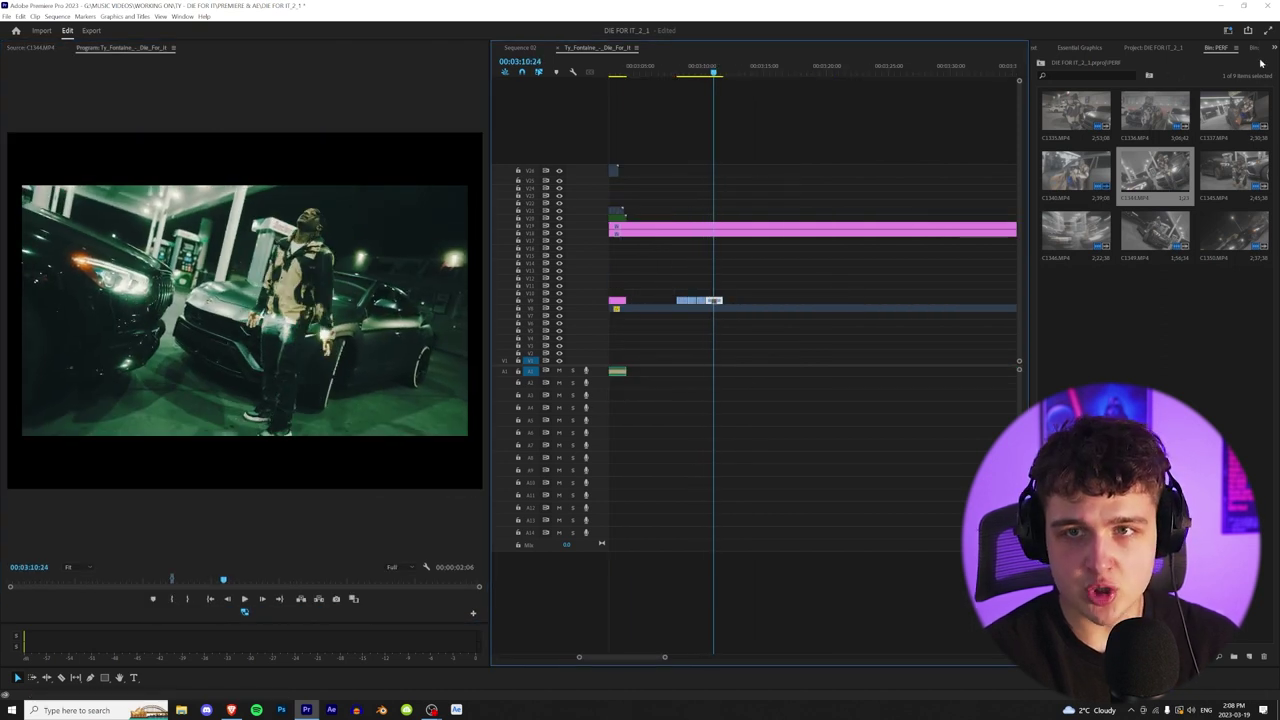
Step: Scale the performance clip to 277.9 and reposition it so the car's front and the artist's jacket fill the frame
{"action": "left_click", "coordinate": [1273, 47]}
{"action": "left_click", "coordinate": [1232, 71]}
{"action": "left_click", "coordinate": [1062, 89]}
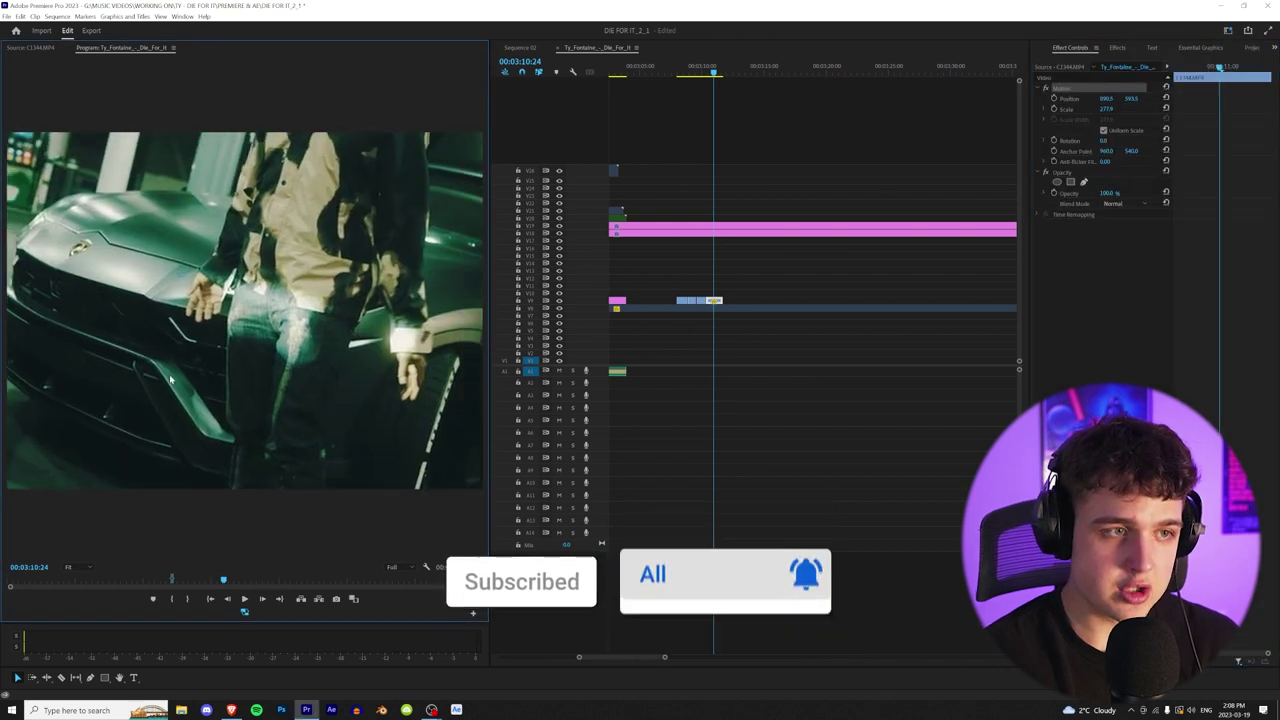
{"action": "left_click_drag", "start_coordinate": [716, 67], "coordinate": [707, 78]}
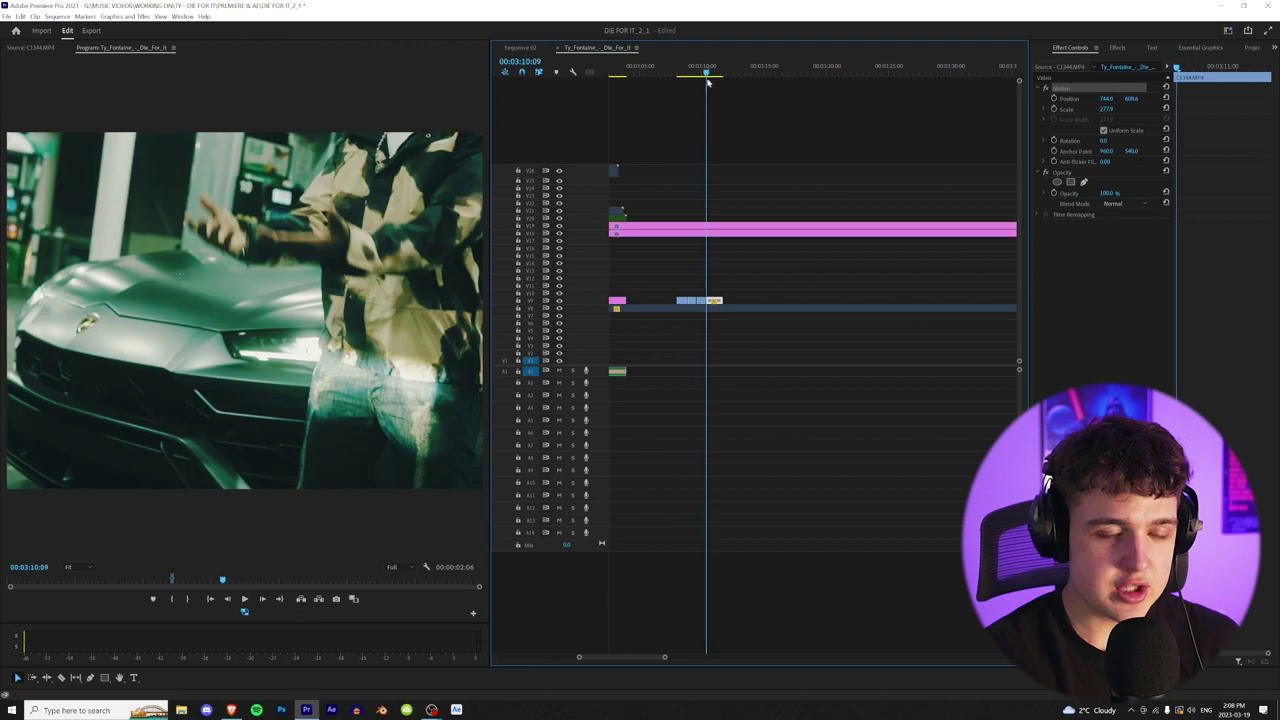
{"action": "key", "text": "space"}
{"action": "key", "text": "space"}
{"action": "left_click_drag", "start_coordinate": [167, 287], "coordinate": [131, 328]}
{"action": "left_click", "coordinate": [704, 69]}
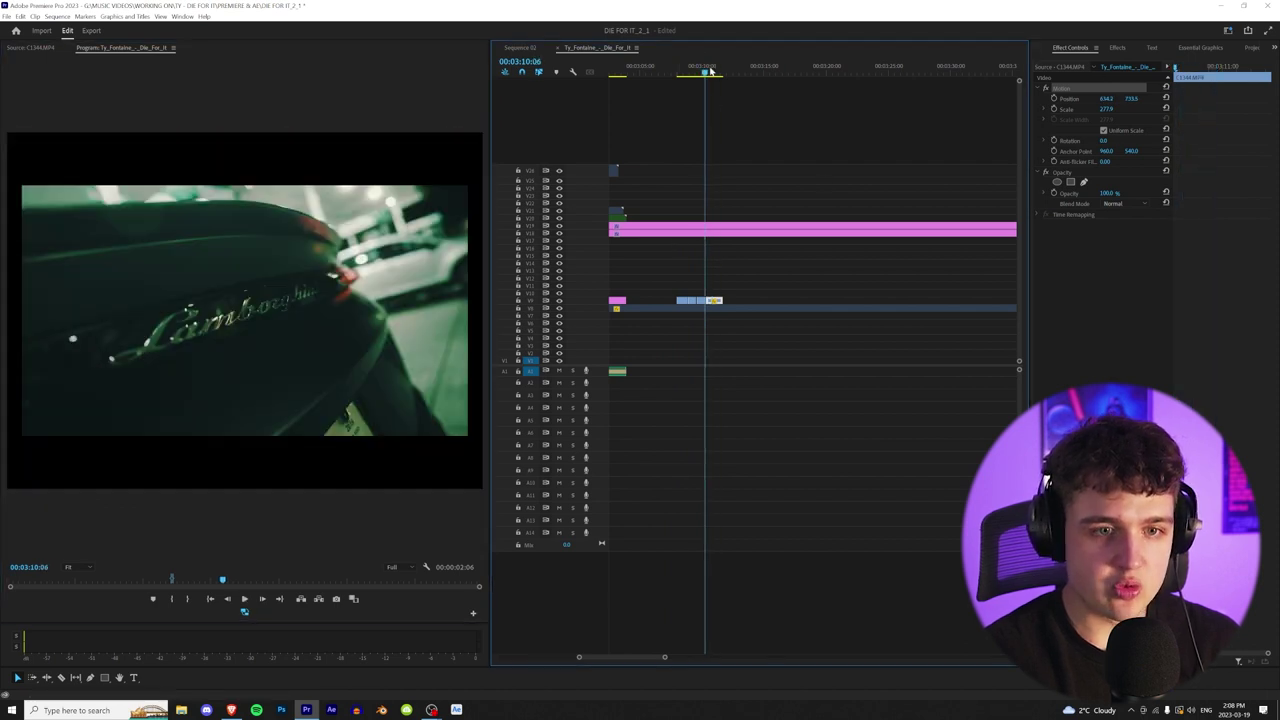
{"action": "key", "text": "space"}
Step: Cut the performance clip at 00:03:10:18 and slow its second part to about twice its length
{"action": "scroll", "coordinate": [717, 291], "scroll_direction": "up", "scroll_amount": 3}
{"action": "left_click", "coordinate": [700, 67]}
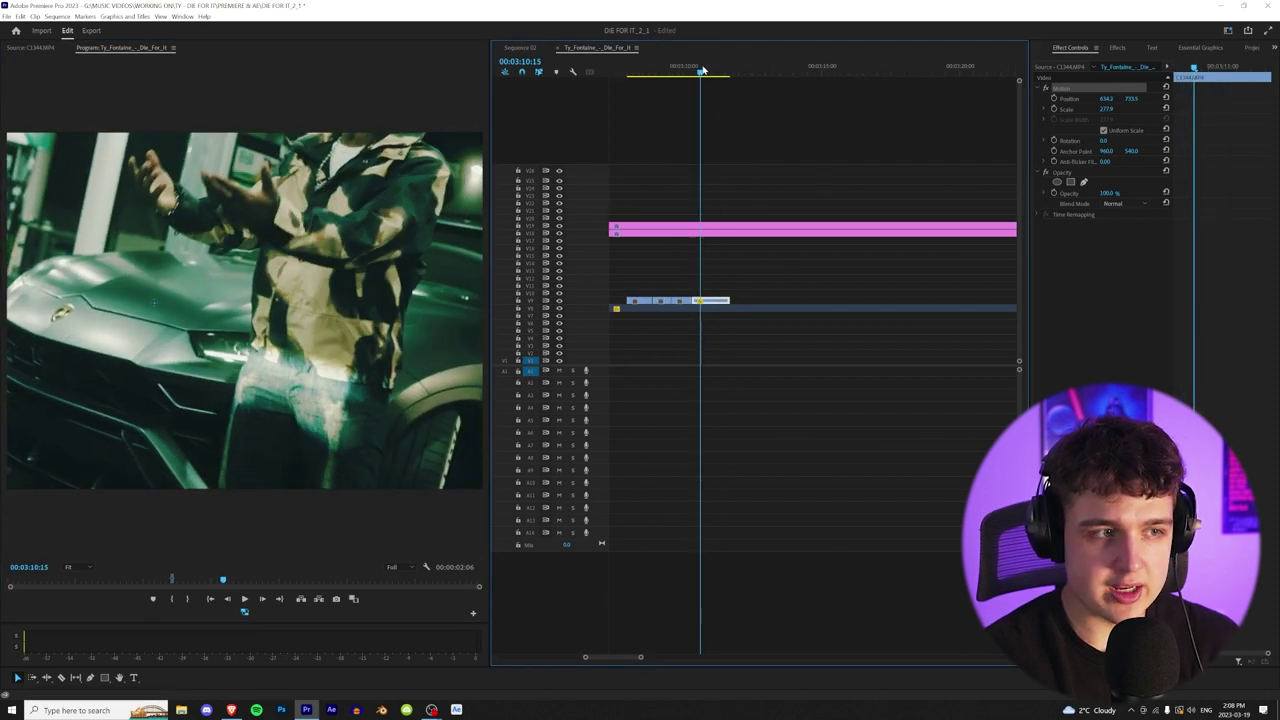
{"action": "key", "text": "c"}
{"action": "right_click", "coordinate": [718, 307]}
{"action": "left_click", "coordinate": [752, 495]}
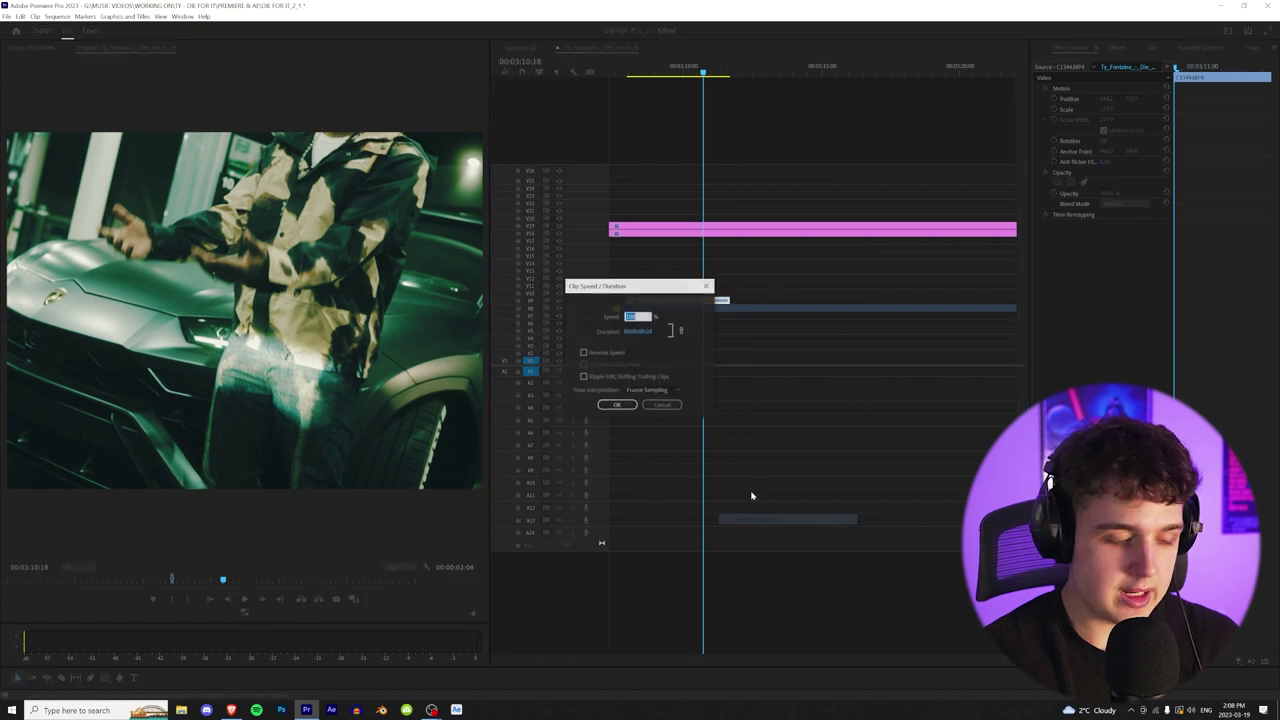
{"action": "key", "text": "Return"}
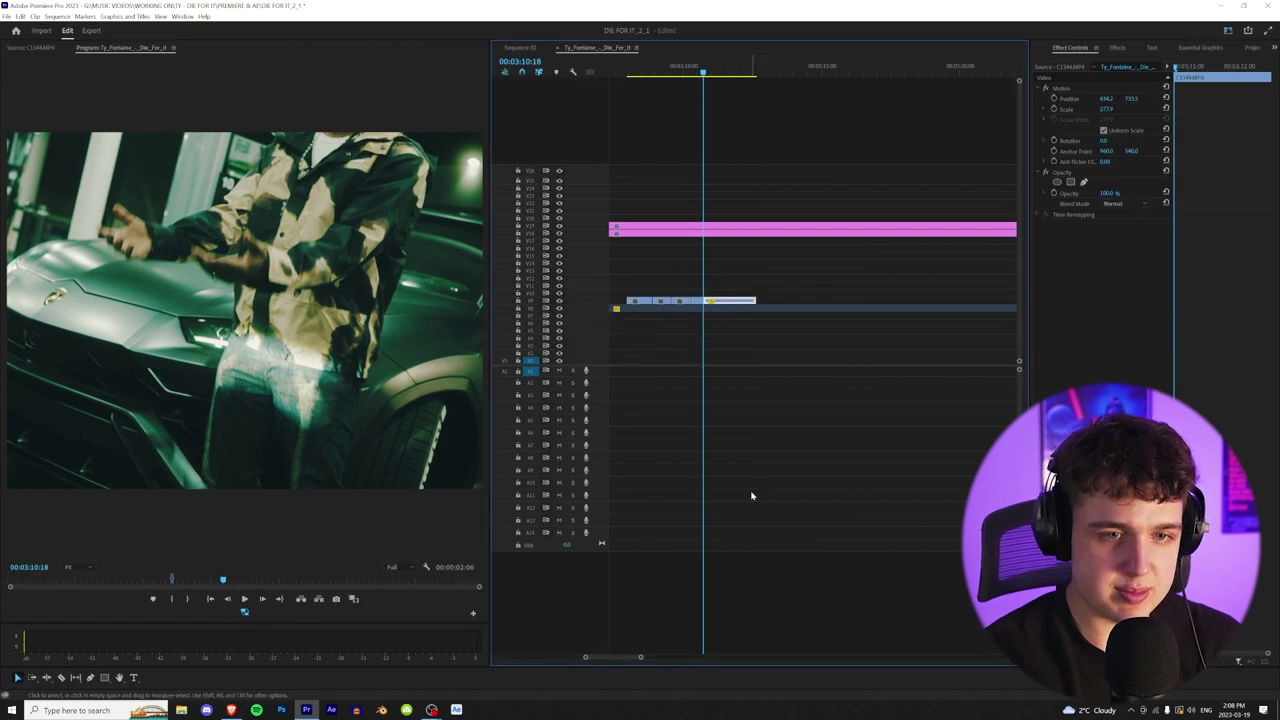
Step: Play back the cut and slowed performance clip, checking it in the enlarged Program Monitor
{"action": "left_click", "coordinate": [691, 67]}
{"action": "key", "text": "space"}
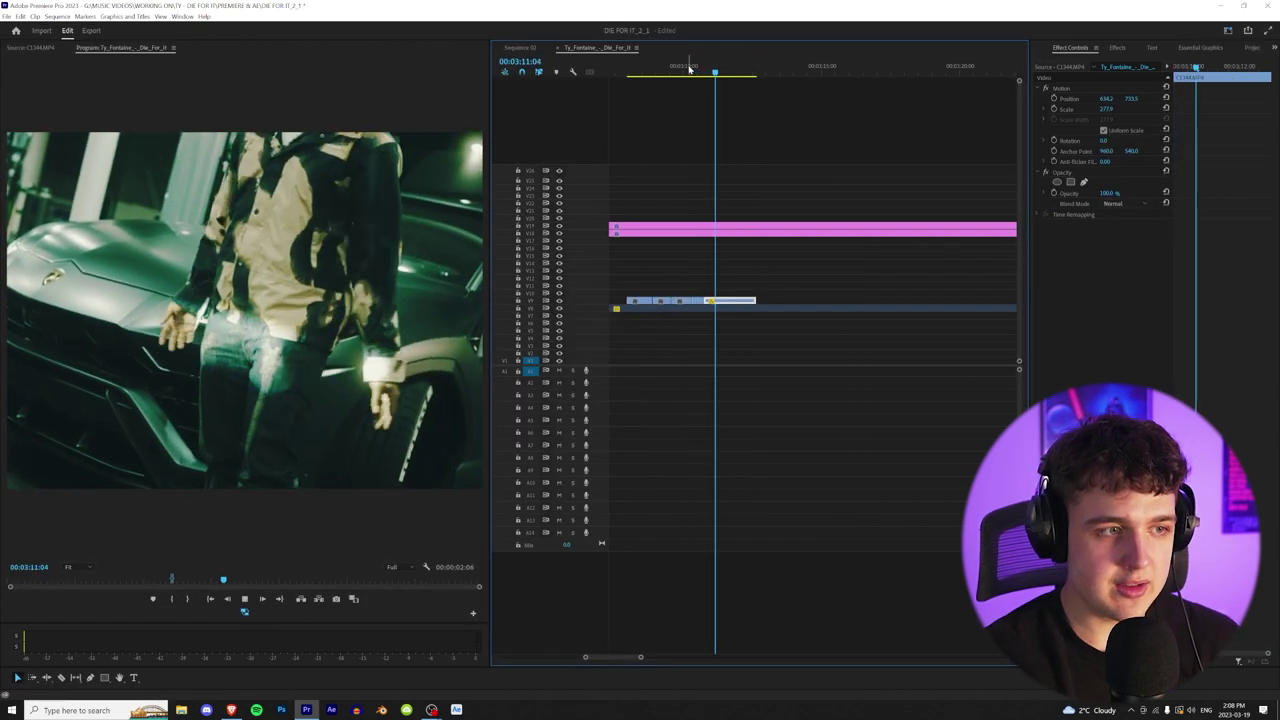
{"action": "left_click", "coordinate": [687, 67]}
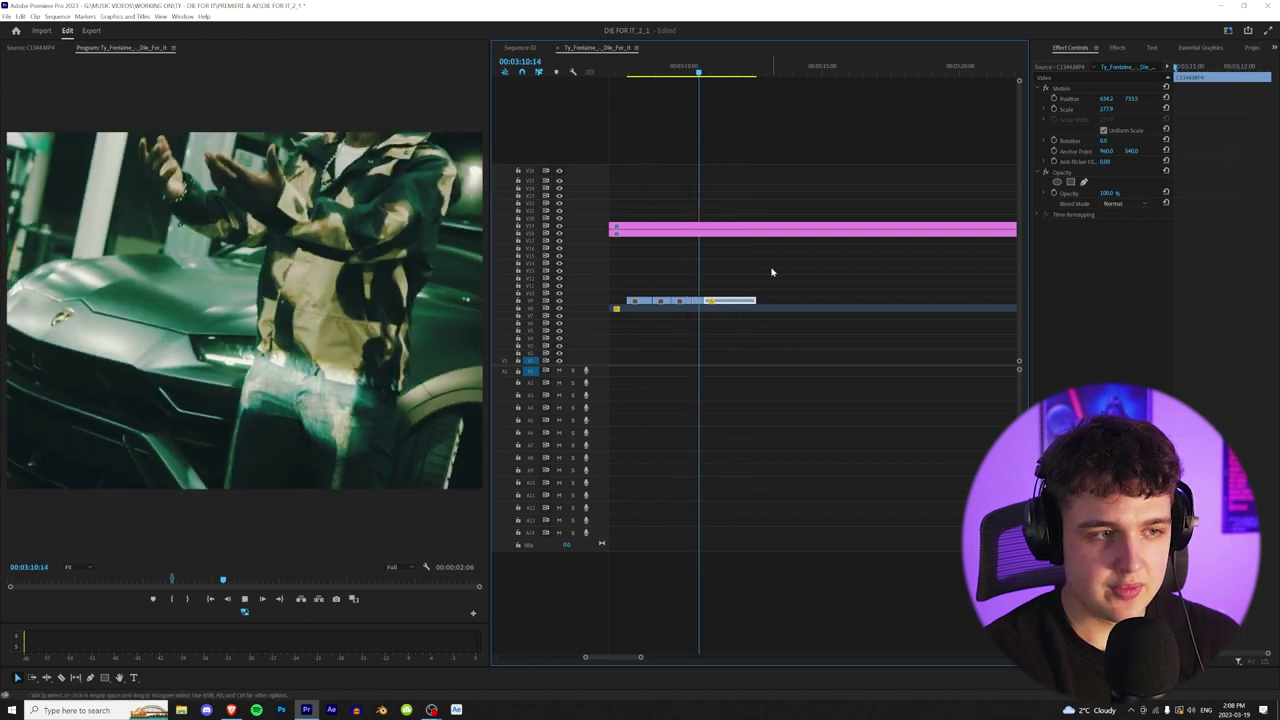
{"action": "key", "text": "grave"}
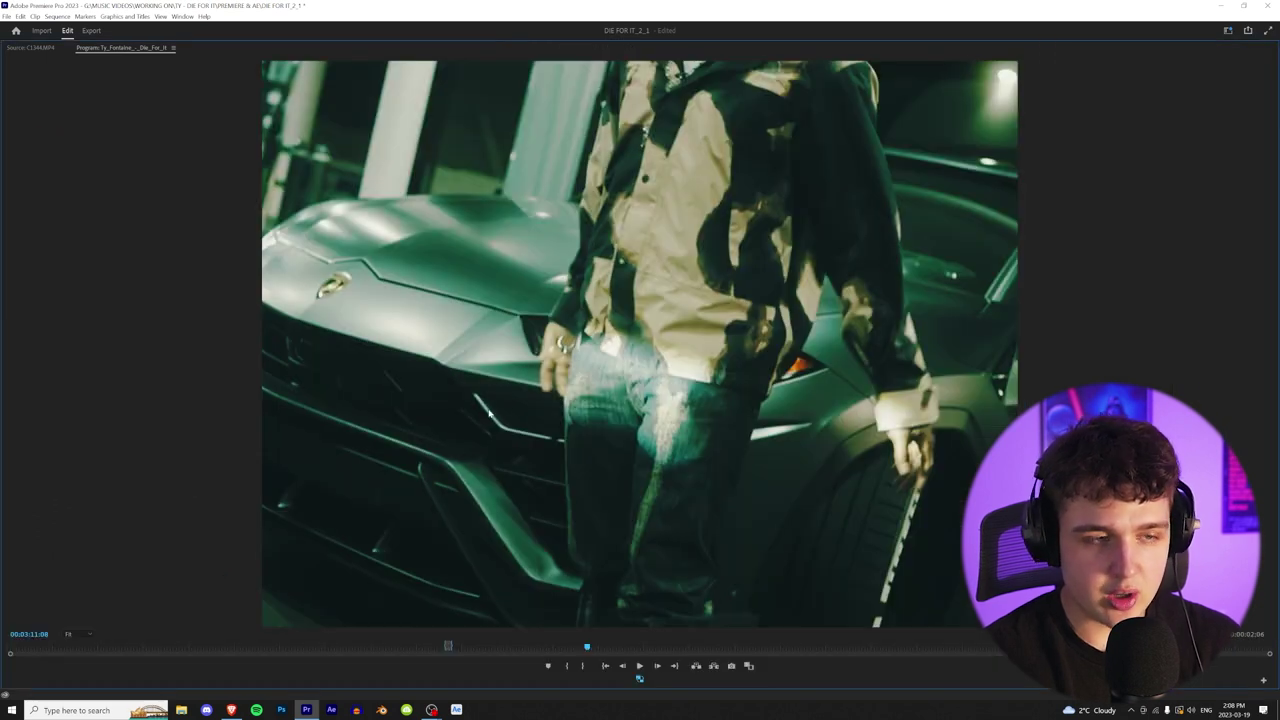
{"action": "key", "text": "grave"}
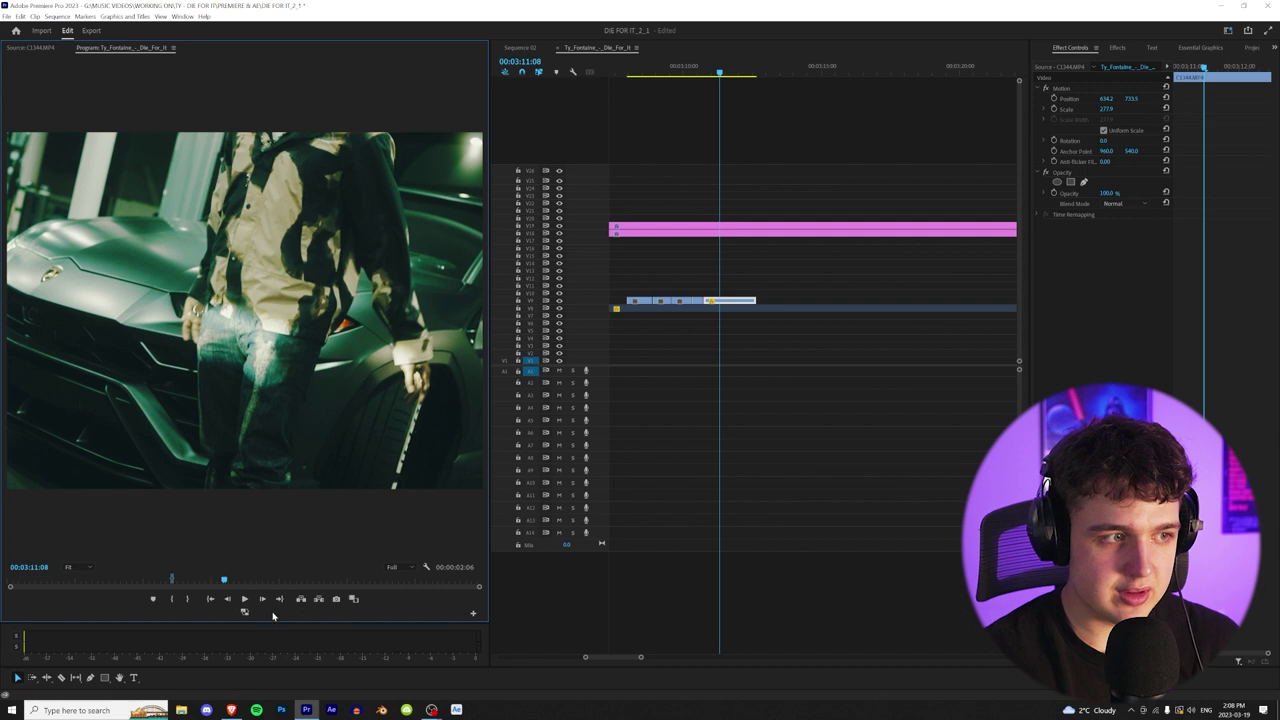
{"action": "key", "text": "grave"}
{"action": "key", "text": "grave"}
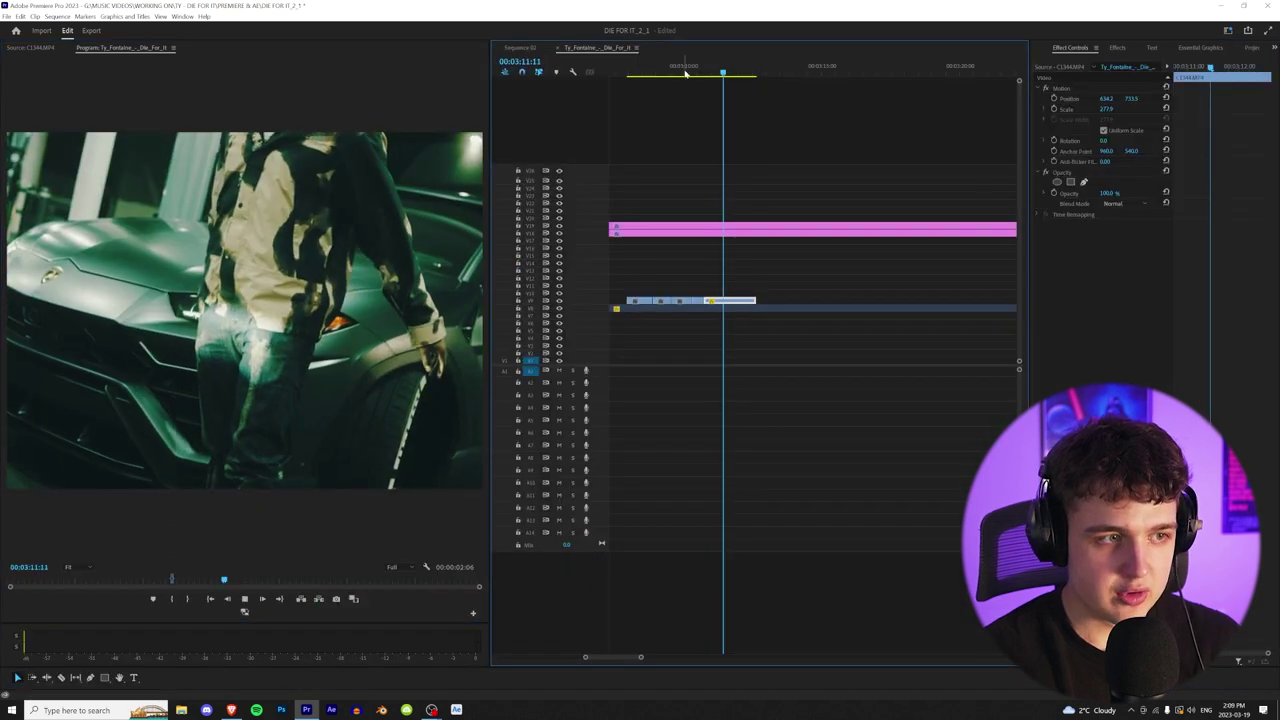
Step: Move the placed test clips from V9 to a new top track V27 above the finished edit's opening section
{"action": "left_click", "coordinate": [1253, 60]}
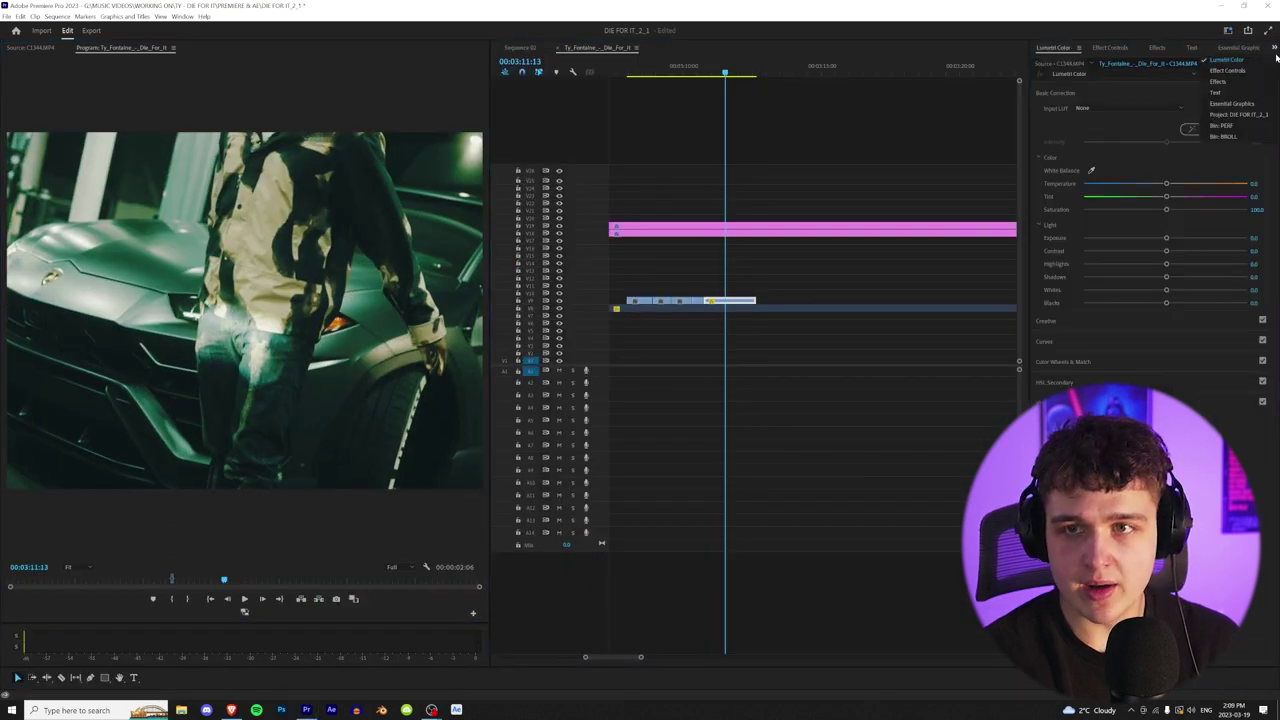
{"action": "left_click_drag", "start_coordinate": [709, 70], "coordinate": [749, 82]}
{"action": "scroll", "coordinate": [795, 257], "scroll_direction": "down", "scroll_amount": 5, "text": "alt"}
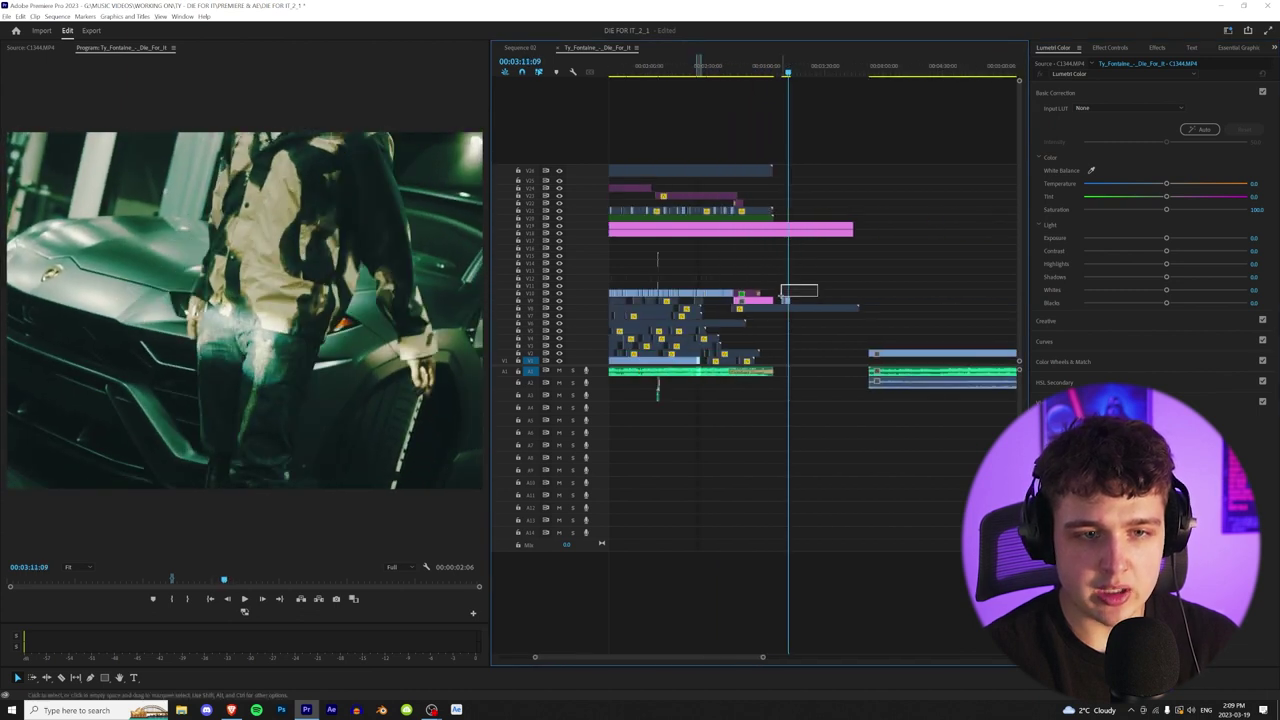
{"action": "key", "text": "minus"}
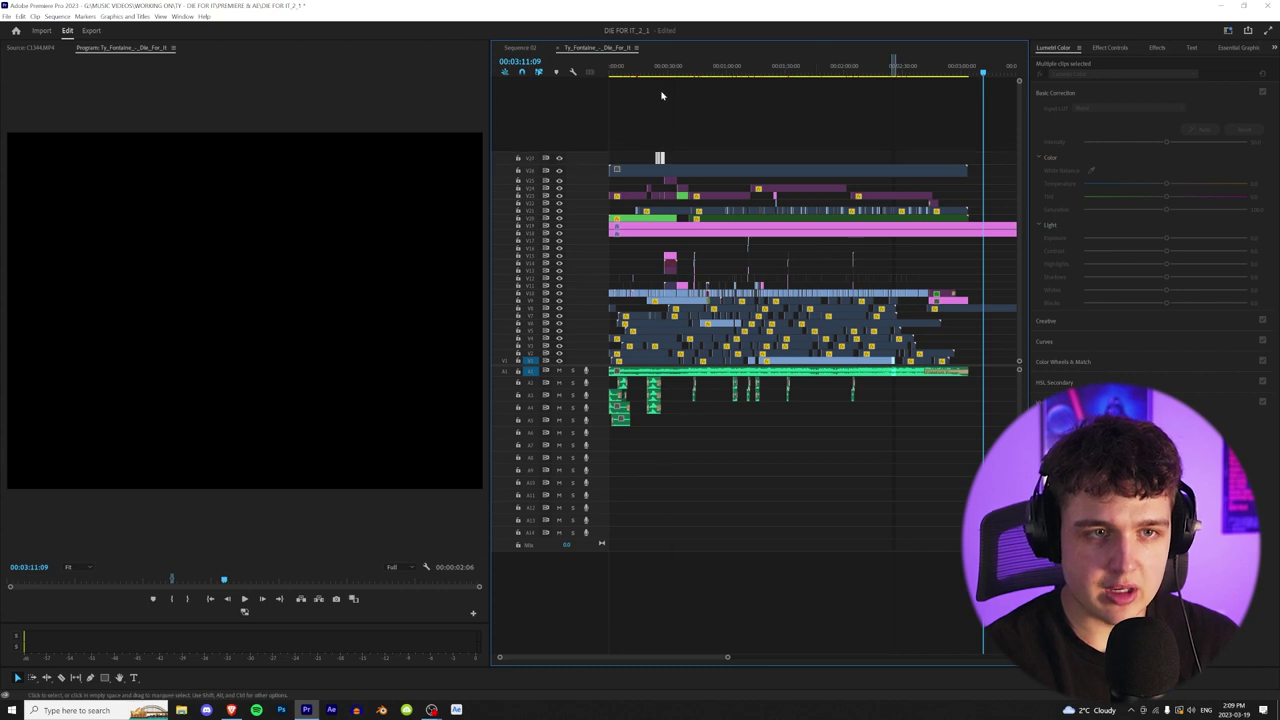
Step: Scrub the finished edit back from 00:00:19:15 to its opening car shot at 00:00:01:05
{"action": "key", "text": "equal"}
{"action": "key", "text": "equal"}
{"action": "key", "text": "equal"}
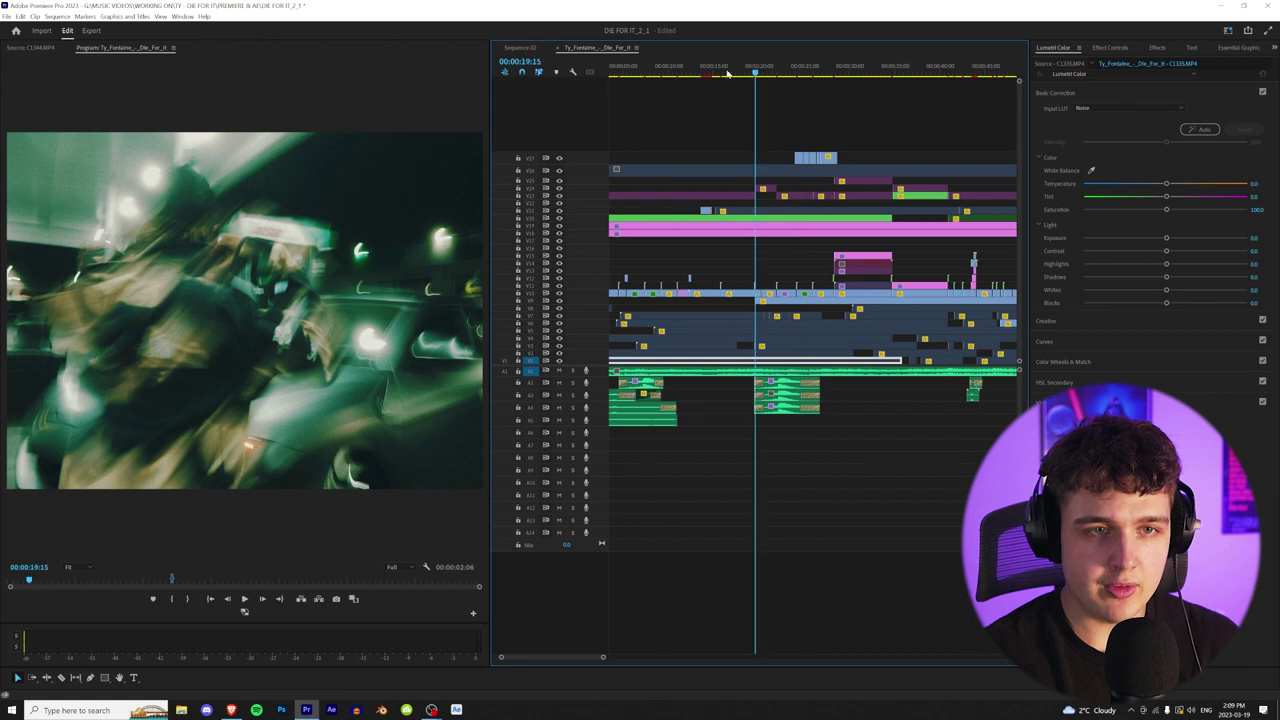
{"action": "left_click_drag", "start_coordinate": [728, 73], "coordinate": [611, 73]}
{"action": "key", "text": "minus"}
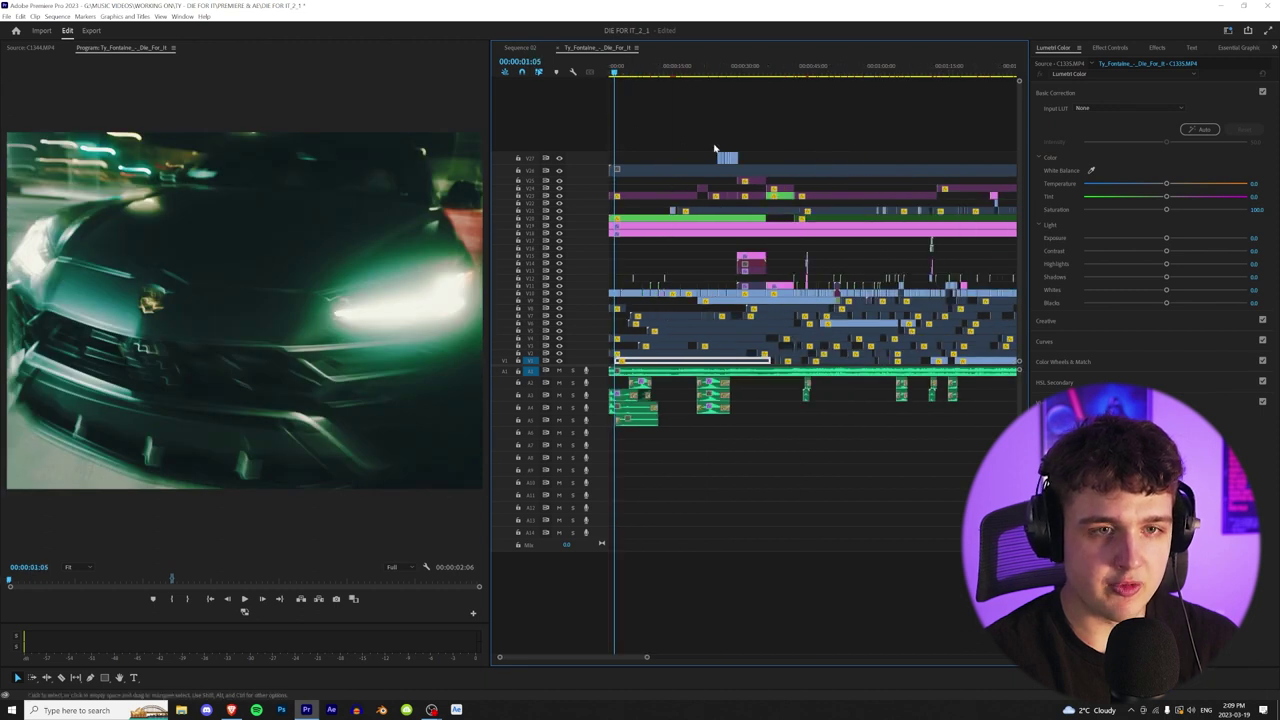
Step: Put the Lamborghini badge clip on V14 below the pink layers, over the matching shot at 00:00:02:18 of the opening
{"action": "left_click", "coordinate": [716, 72]}
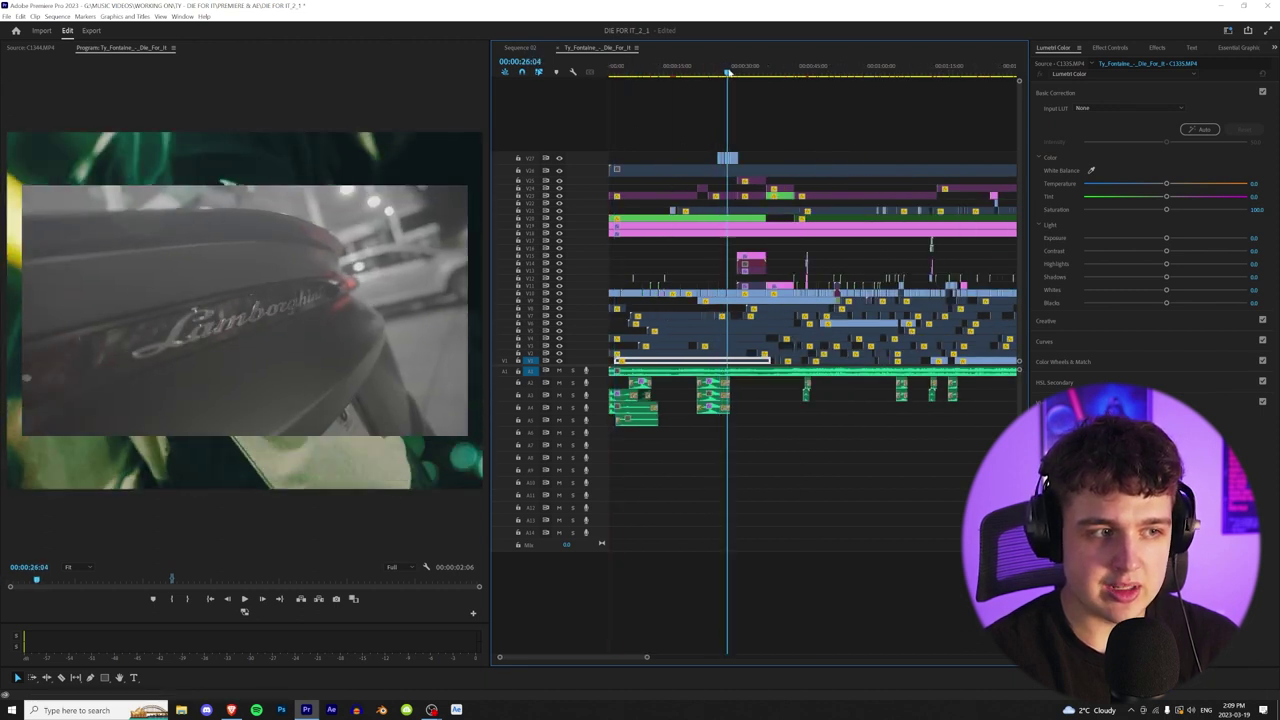
{"action": "left_click", "coordinate": [727, 158]}
{"action": "left_click", "coordinate": [616, 72]}
{"action": "key", "text": "equal"}
{"action": "key", "text": "equal"}
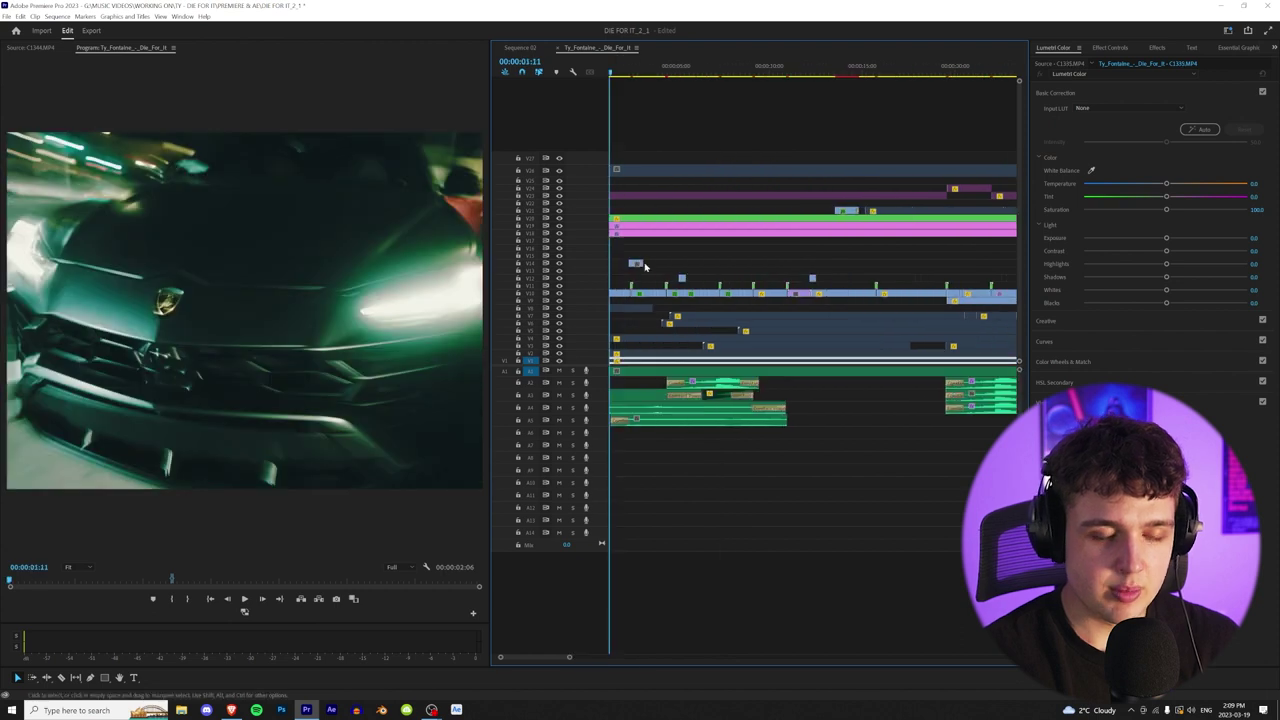
{"action": "left_click", "coordinate": [647, 71]}
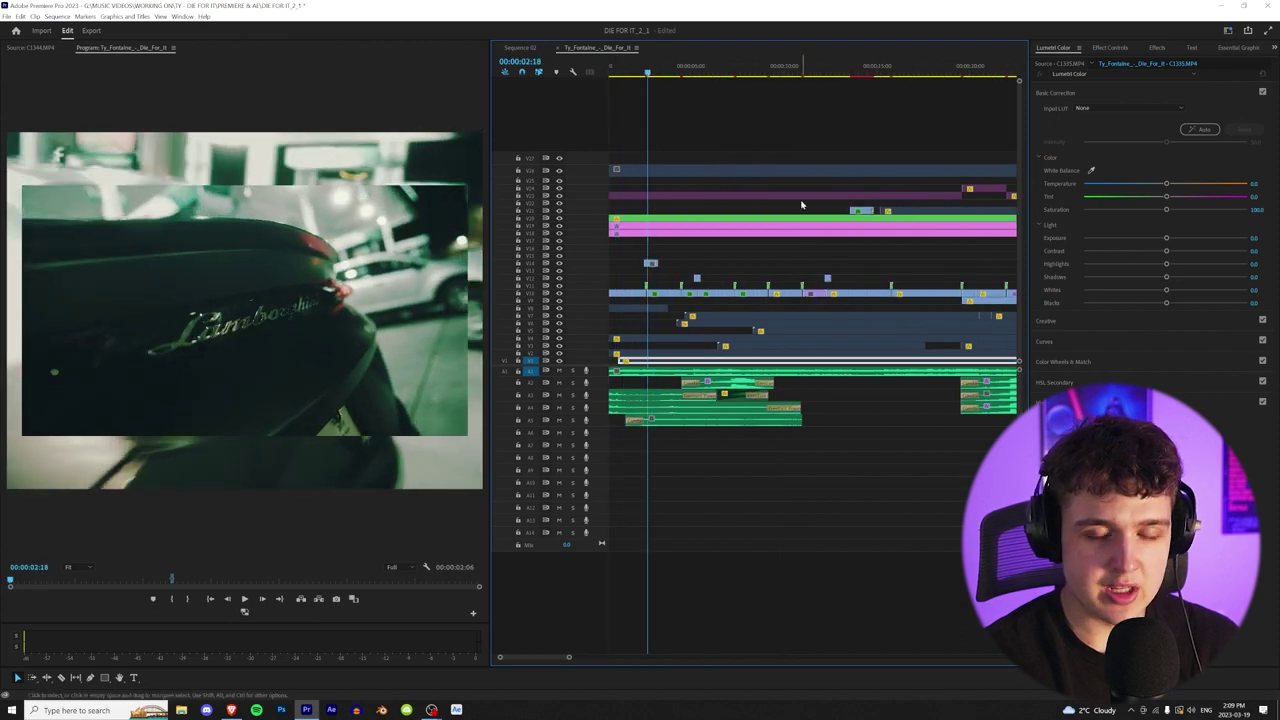
Step: Select the test clips on V27 above the finished edit
{"action": "key", "text": "minus"}
{"action": "key", "text": "minus"}
{"action": "key", "text": "minus"}
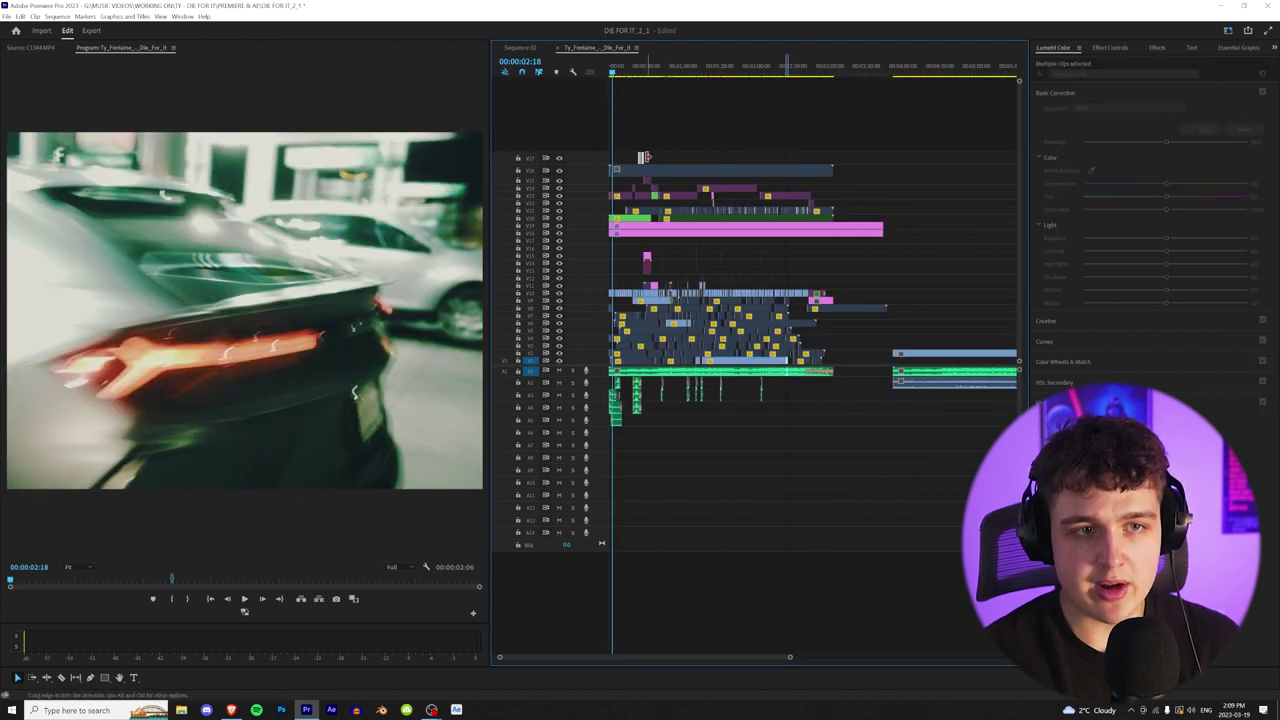